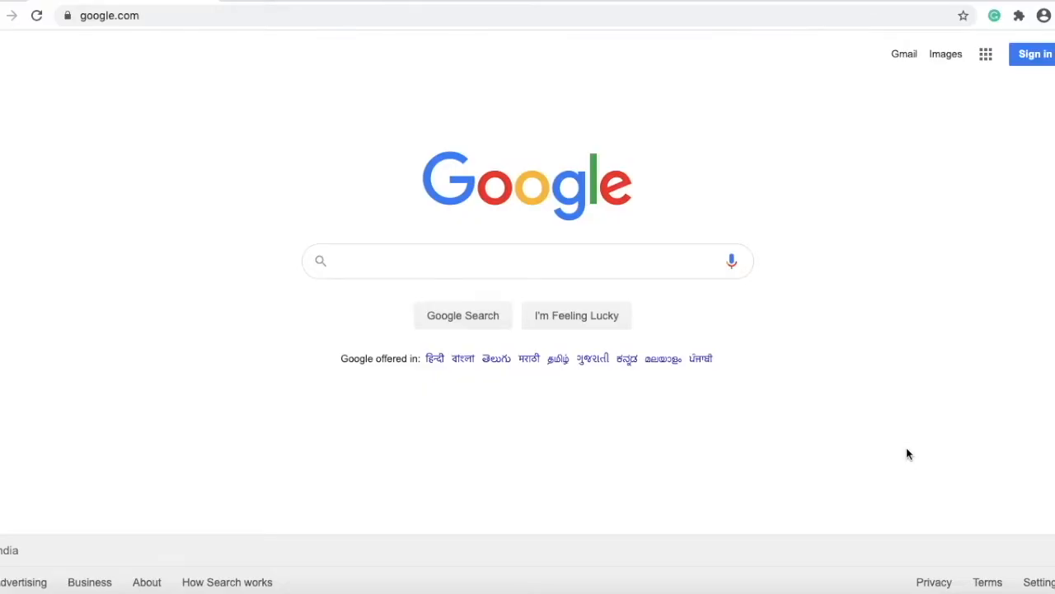
# Search Google for the pasted clinic phone number and review the Little Paws Pet Clinic panel
pyautogui.click(365, 263)
pyautogui.hotkey('ctrl', 'v')
pyautogui.press('Return')
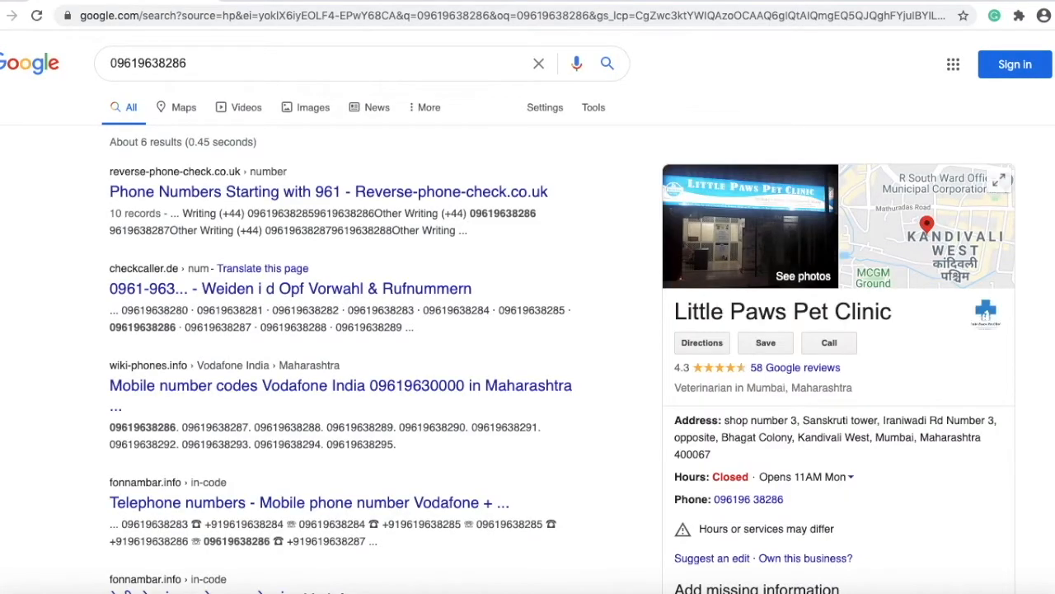
pyautogui.scroll(-2, 856, 399)
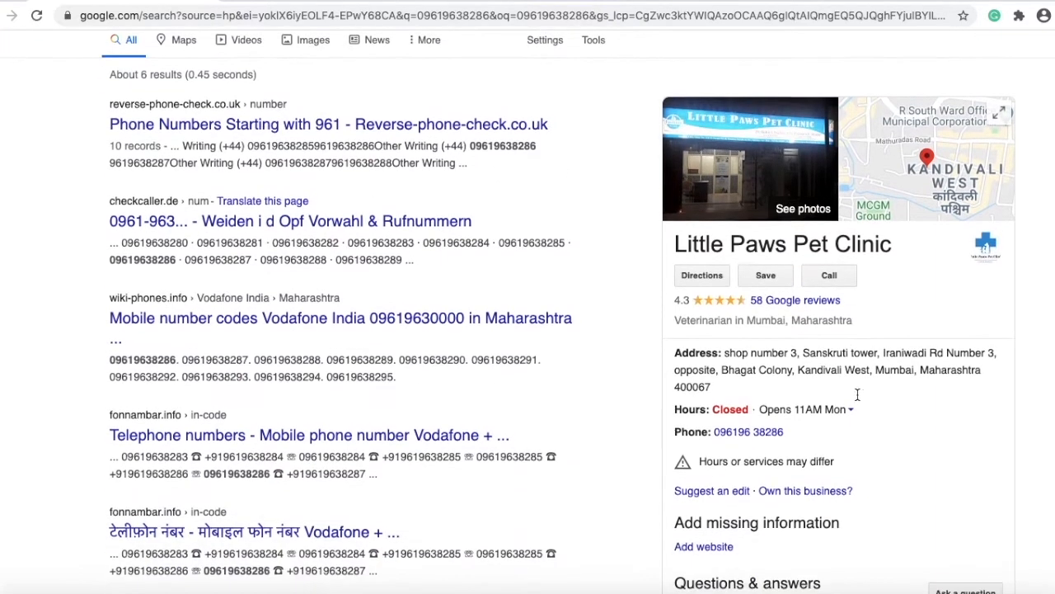
pyautogui.scroll(2, 857, 399)
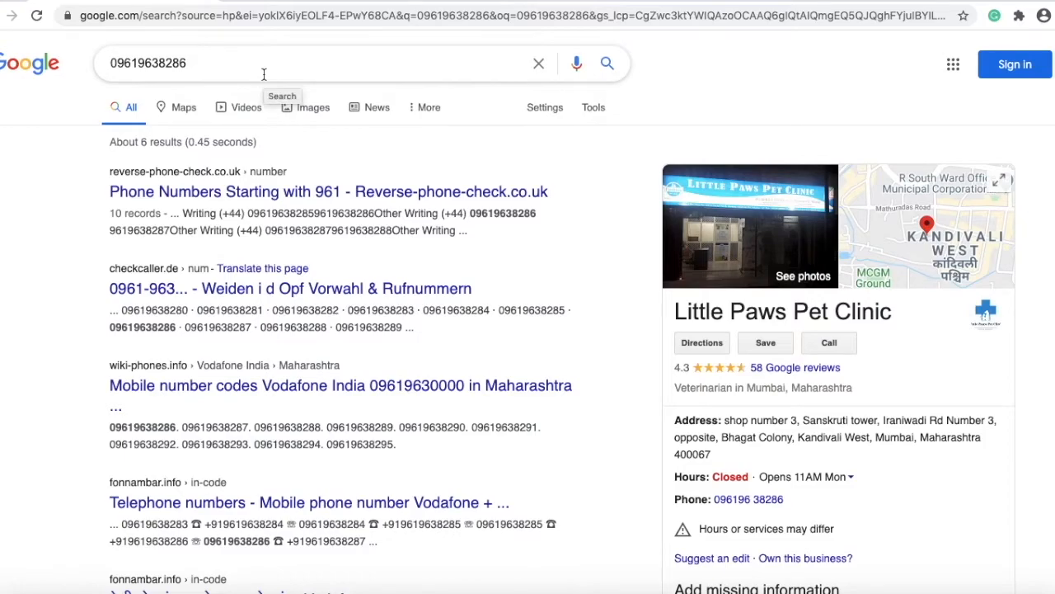
pyautogui.scroll(-3, 954, 397)
pyautogui.scroll(3, 952, 380)
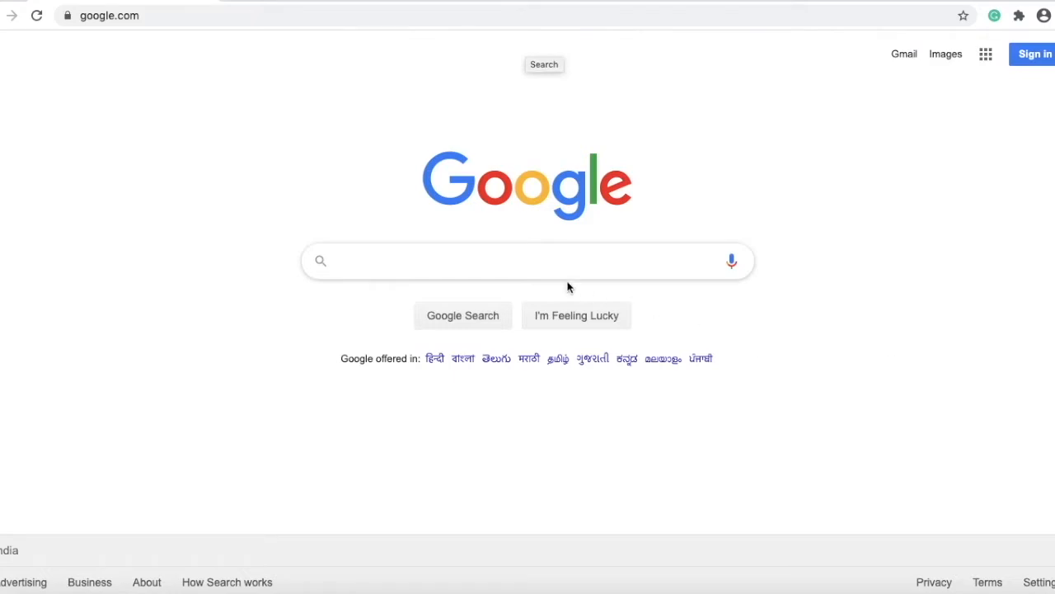
# Search Google for the pasted clinic street address and scroll through the Little Paws Pet Clinic results
pyautogui.click(512, 255)
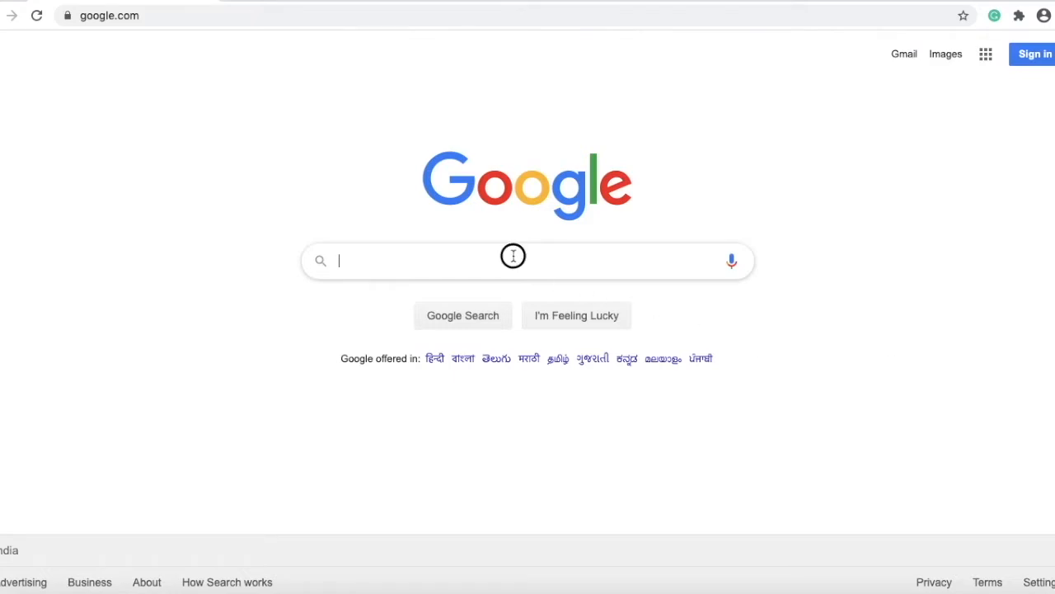
pyautogui.write('shop number 3, Sanskruti tower, Iraniwadi Rd Number 3, opposite, Bhagat Colony, Kandivali West, Mumbai, Maharashtra 400067')
pyautogui.press('Return')
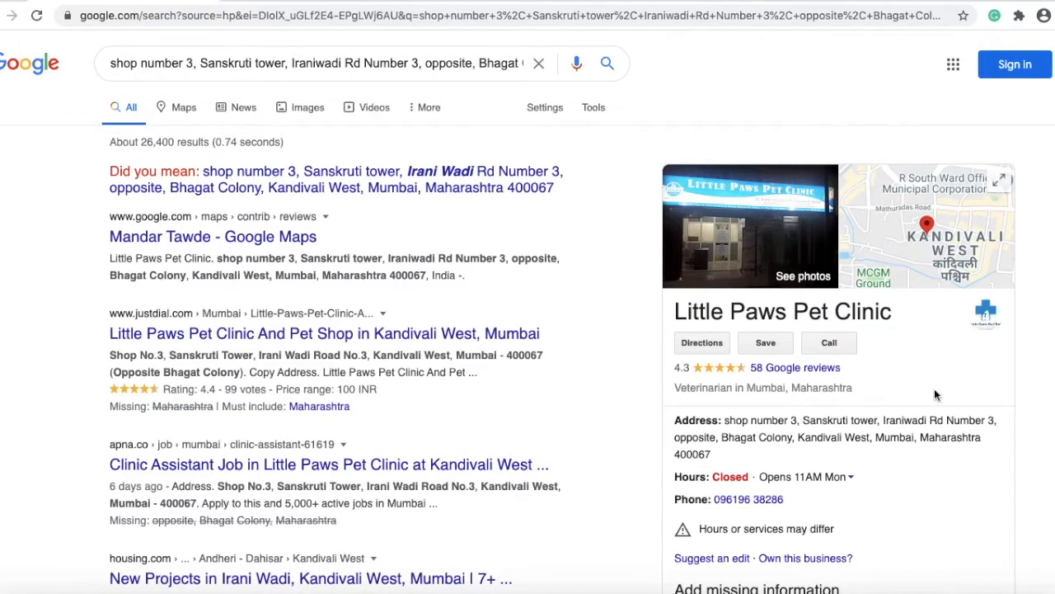
pyautogui.scroll(-1, 935, 388)
pyautogui.scroll(-2, 934, 388)
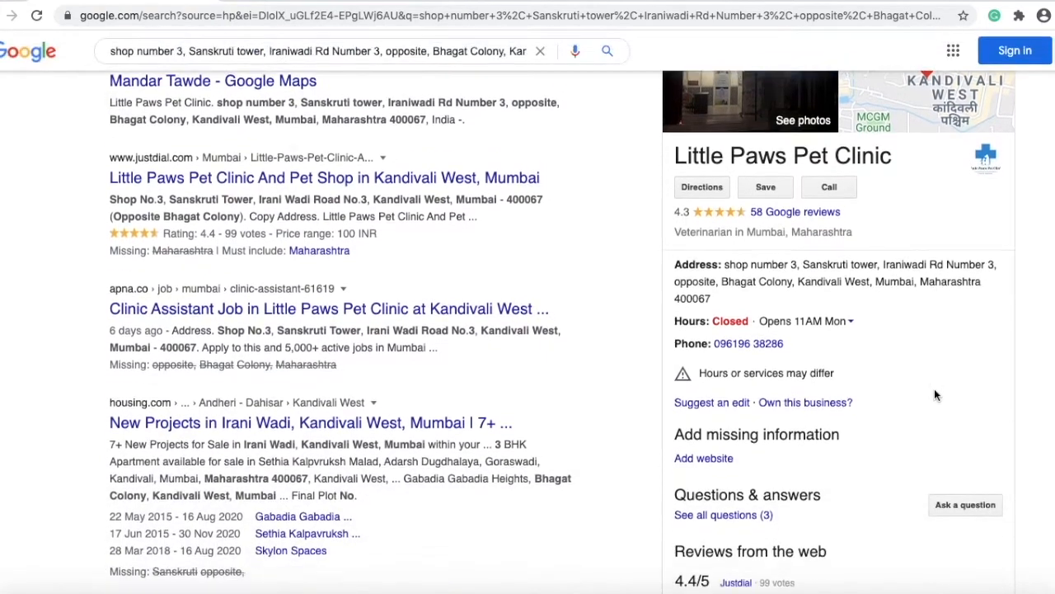
pyautogui.scroll(2, 934, 388)
pyautogui.scroll(1, 934, 389)
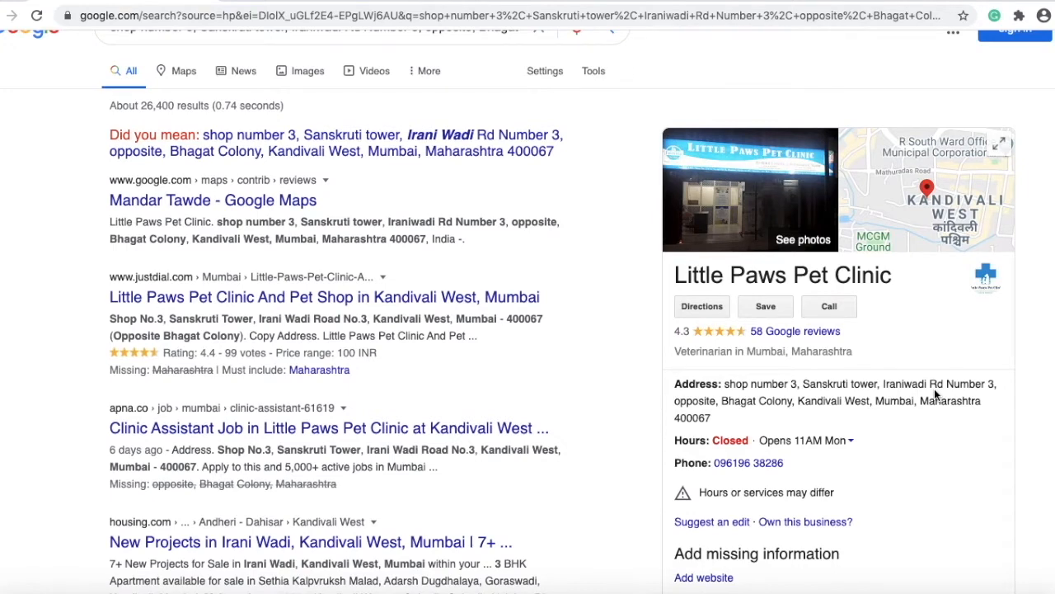
pyautogui.scroll(1, 934, 394)
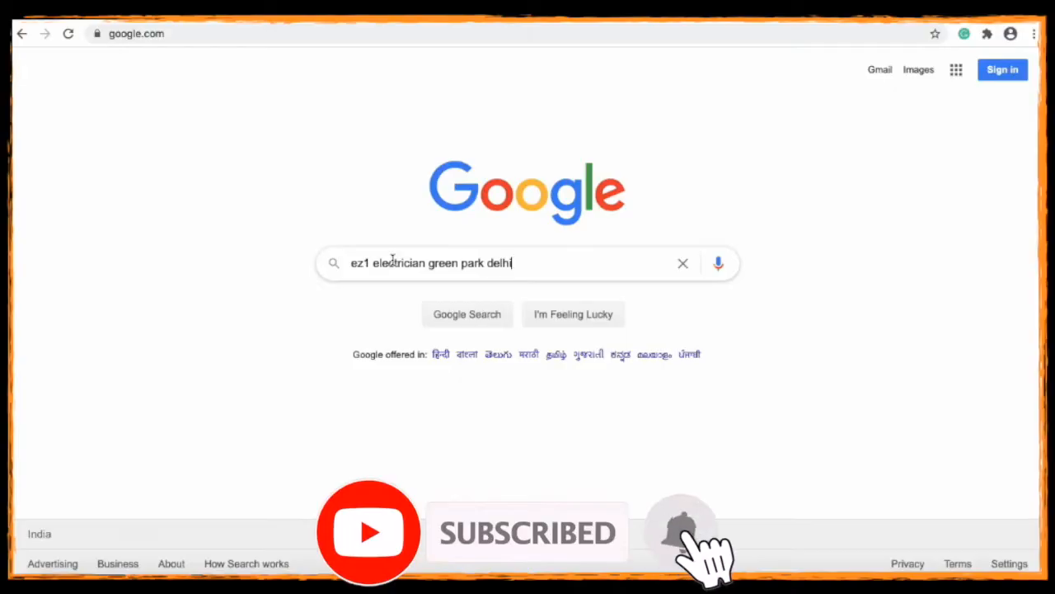
# Run the Google search for 'Milkshake Lovers Kandivali East, Mumbai'
pyautogui.press('Return')
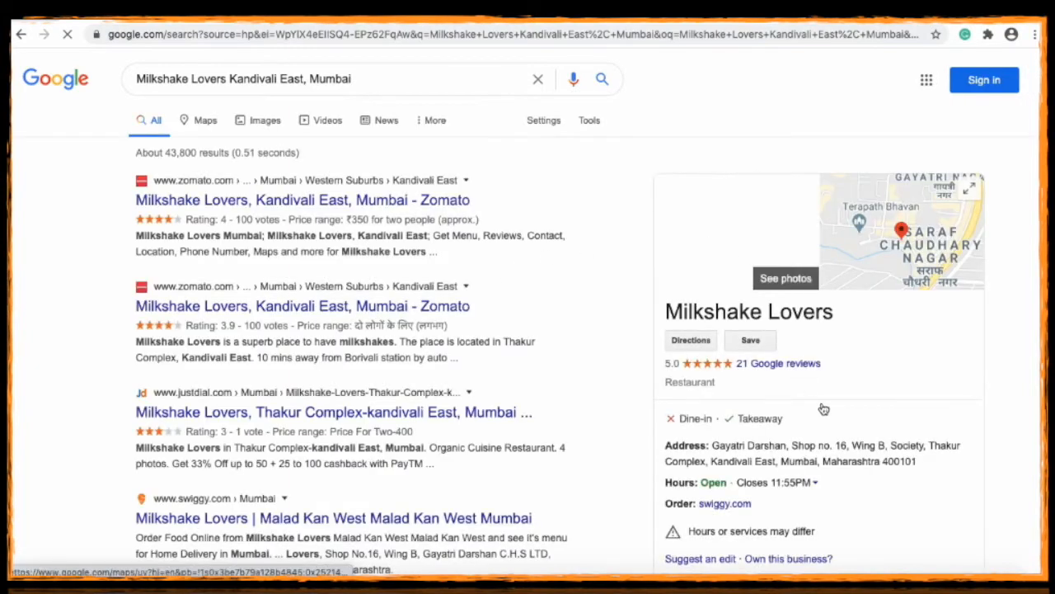
# Scroll through the 'Indian Accent, Pragati Vihar, New Delhi' results to inspect the temporarily closed listing
pyautogui.scroll(-3, 822, 405)
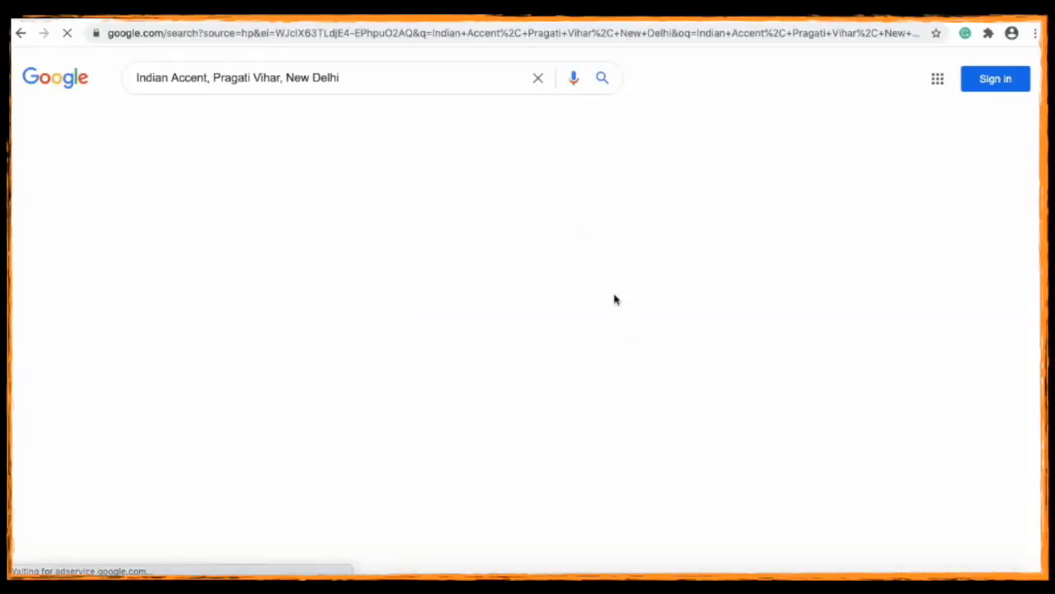
pyautogui.scroll(-3, 841, 387)
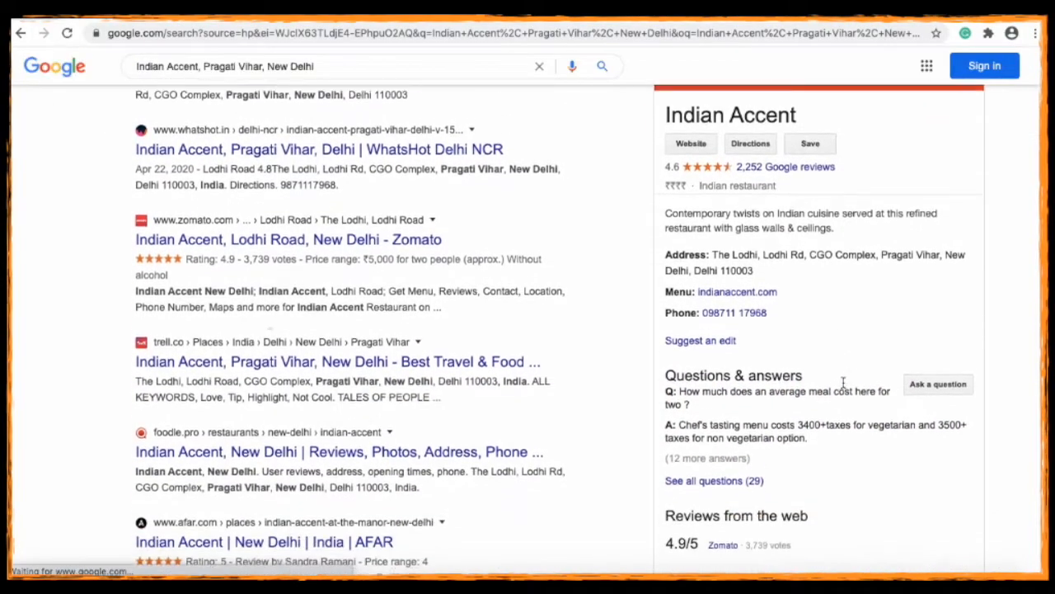
pyautogui.scroll(-1, 831, 368)
pyautogui.scroll(-4, 831, 368)
pyautogui.scroll(5, 831, 369)
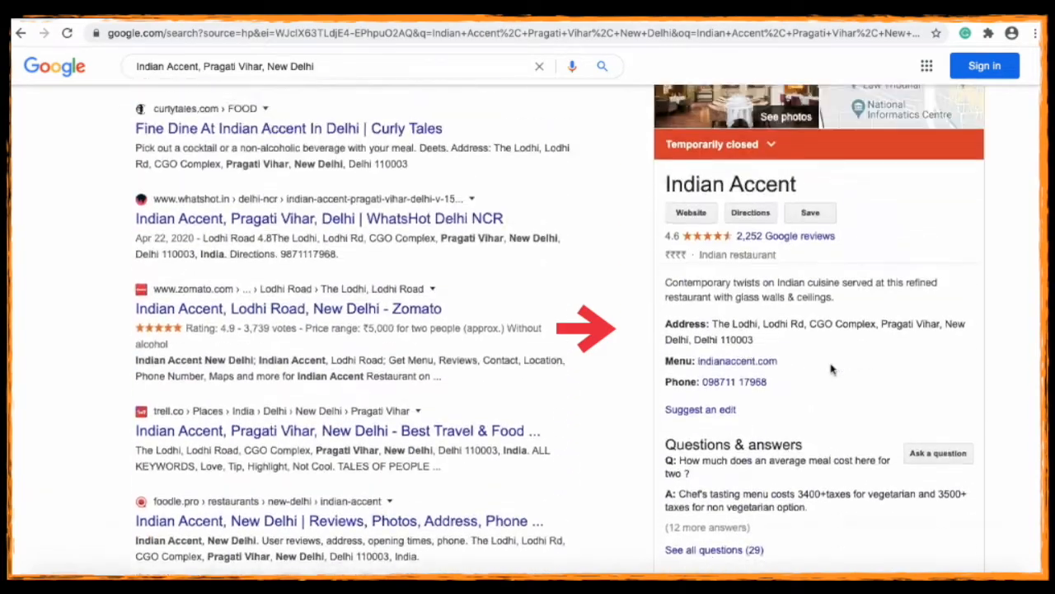
pyautogui.scroll(3, 831, 369)
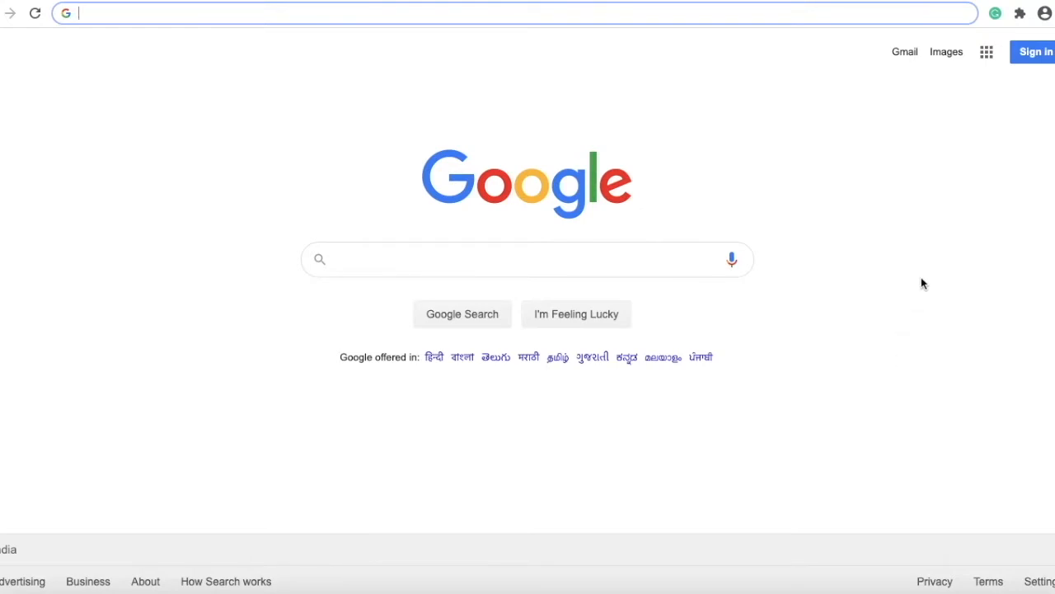
# From Google Sign in, choose Create account 'To manage my business'
pyautogui.click(1040, 53)
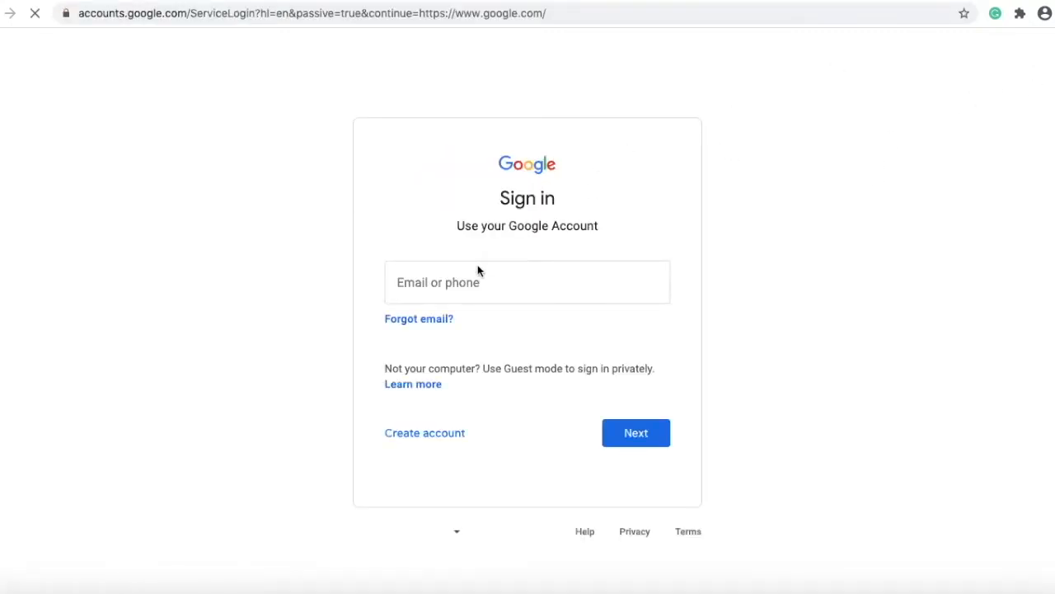
pyautogui.click(422, 434)
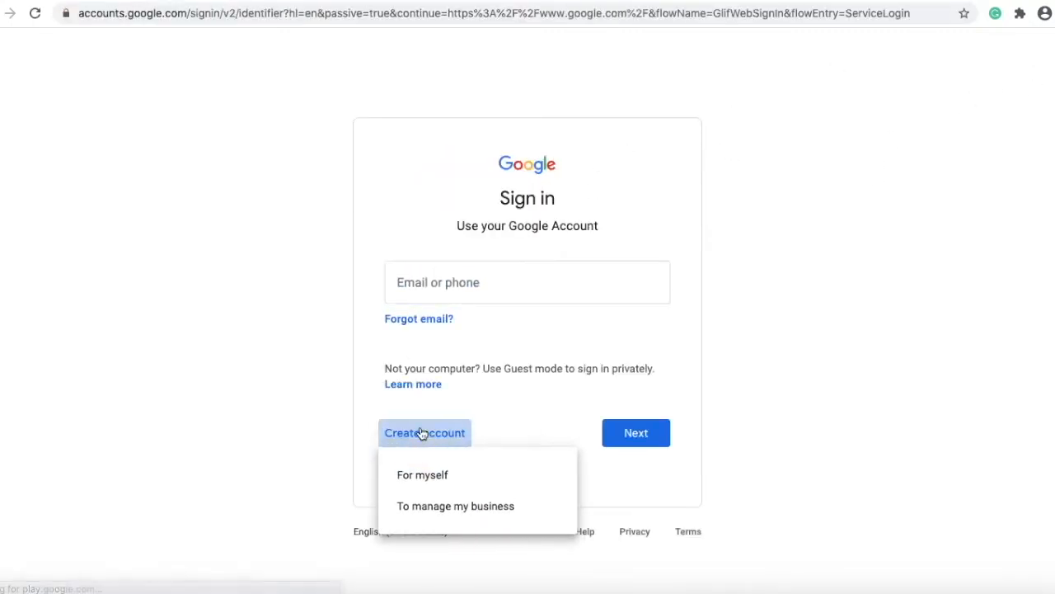
pyautogui.click(430, 509)
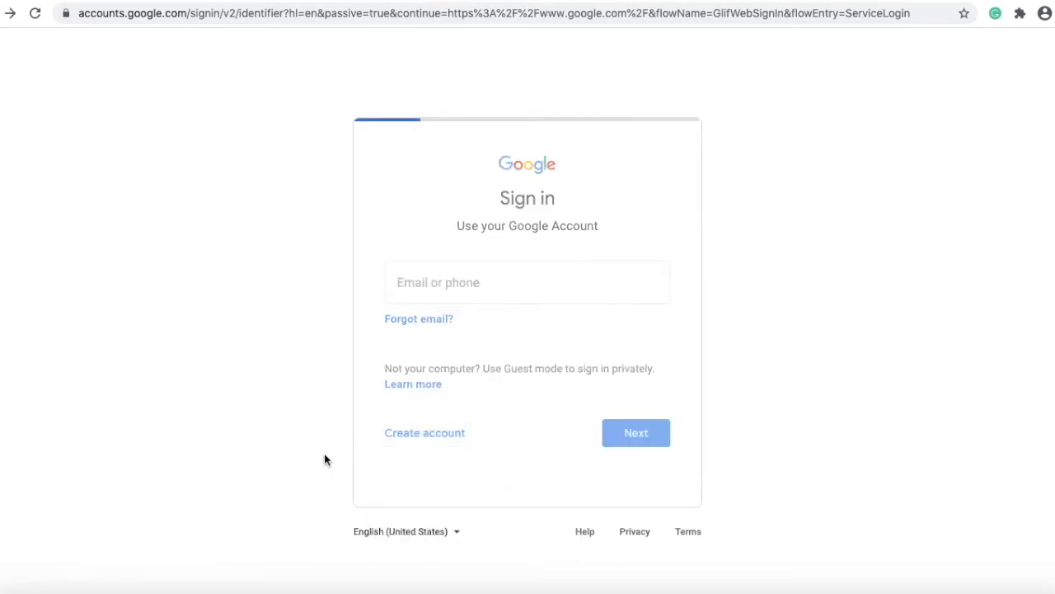
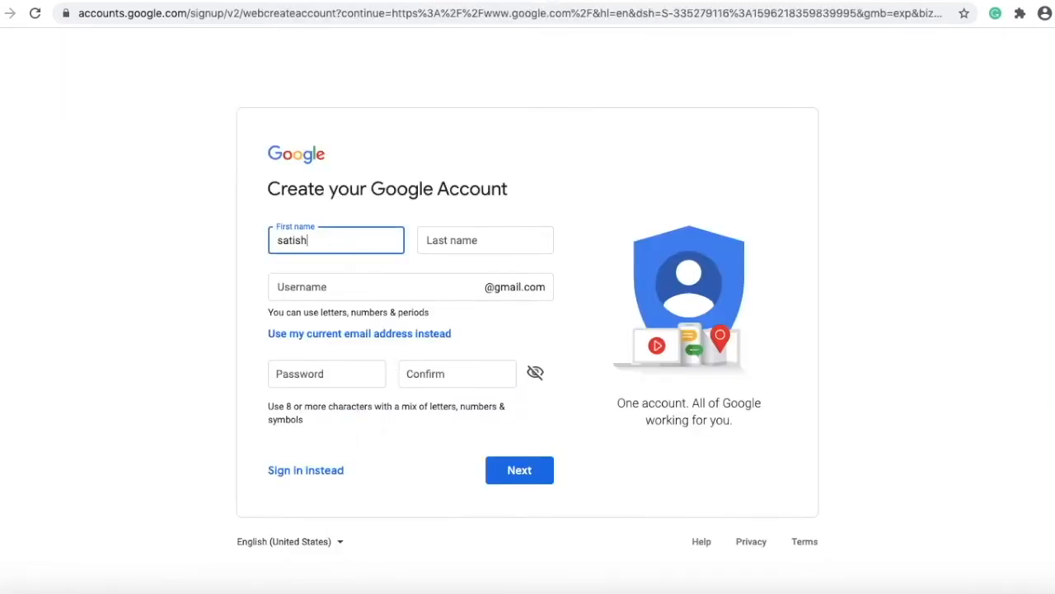
# Enter the account holder's first and last name
pyautogui.press('Tab')
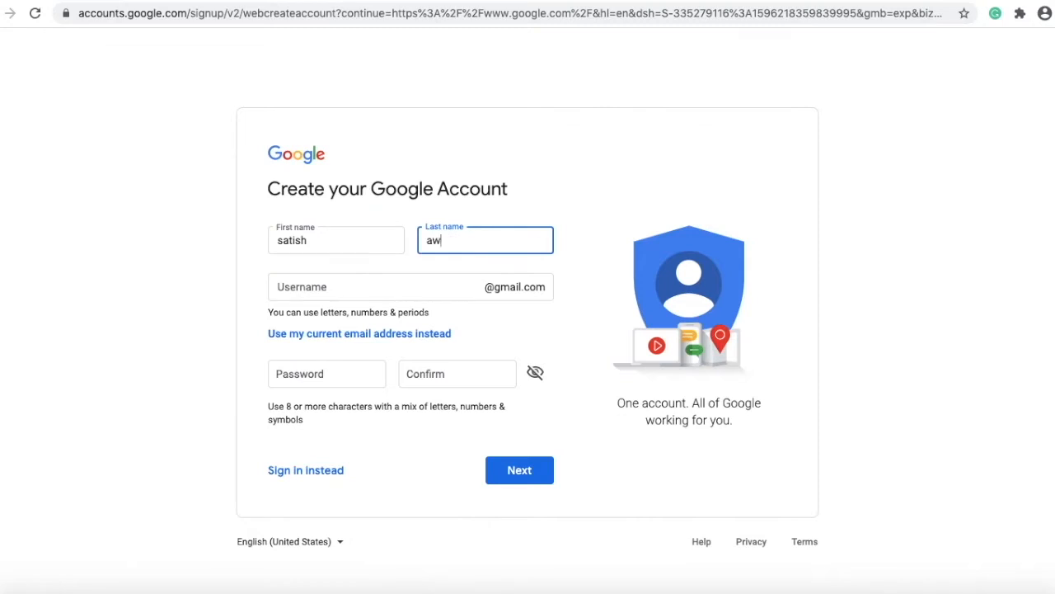
pyautogui.press('Tab')
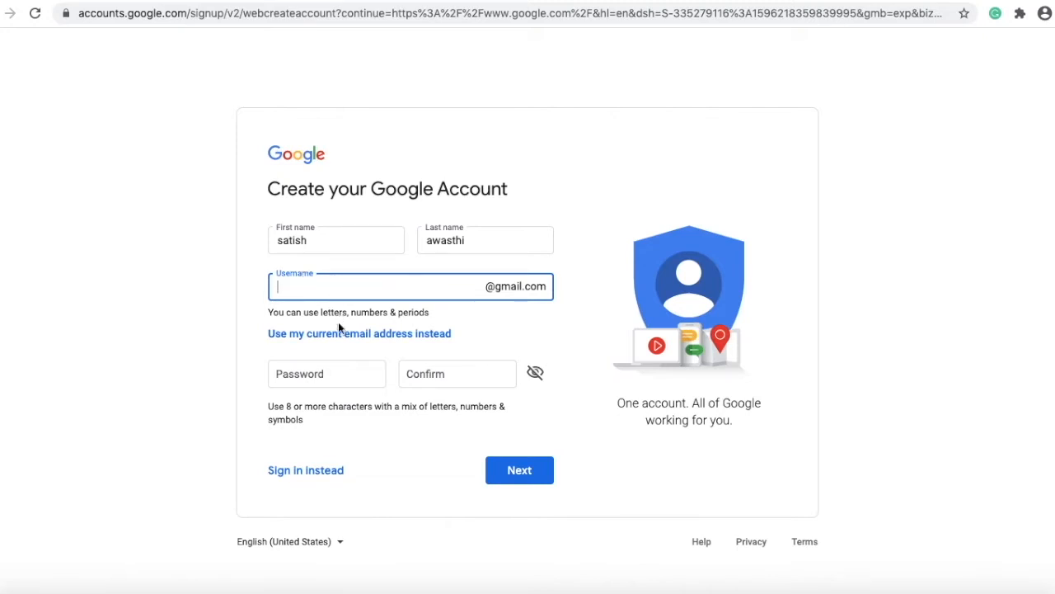
# Use an existing e-mail address, set and confirm the account password, and submit
pyautogui.click(364, 336)
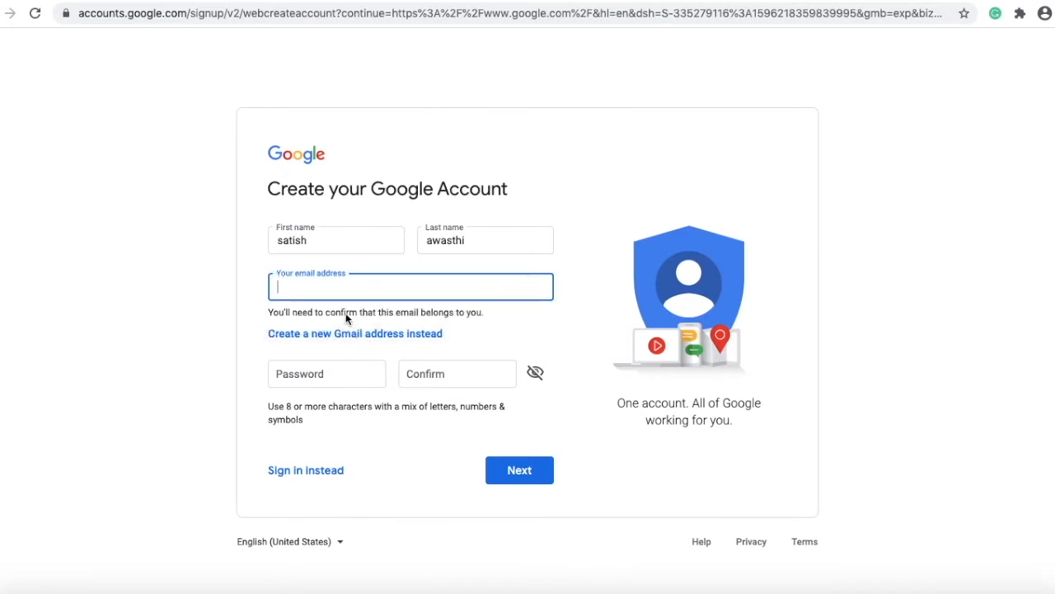
pyautogui.write('info@s')
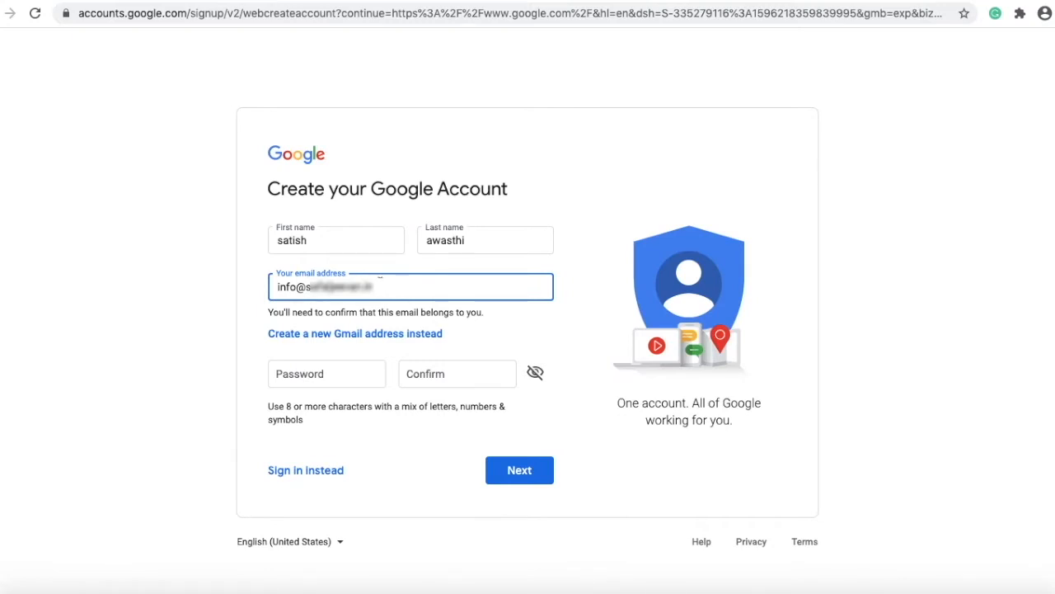
pyautogui.click(340, 373)
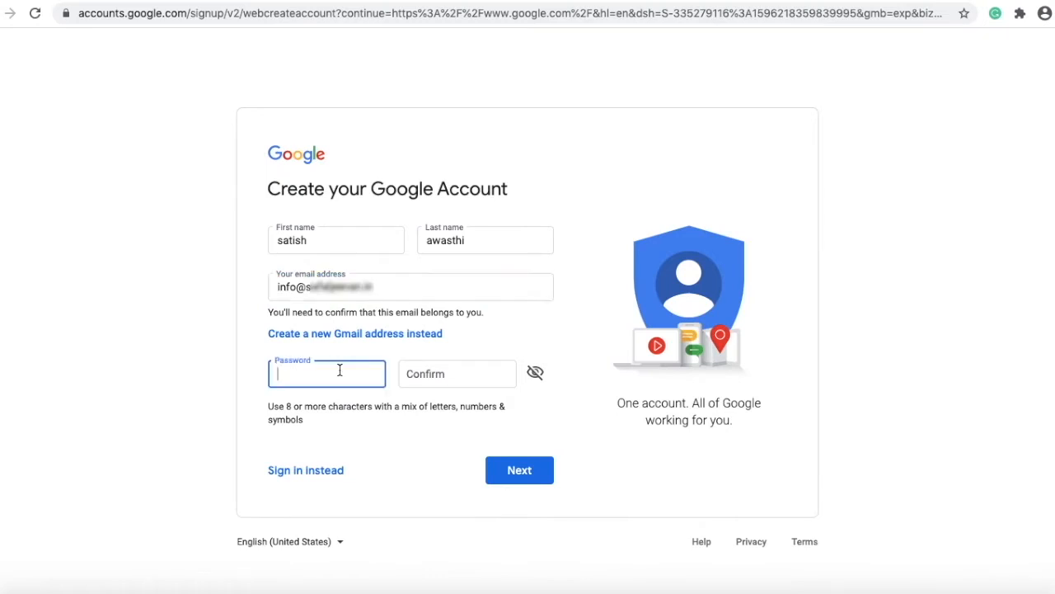
pyautogui.write('••••••••')
pyautogui.click(442, 379)
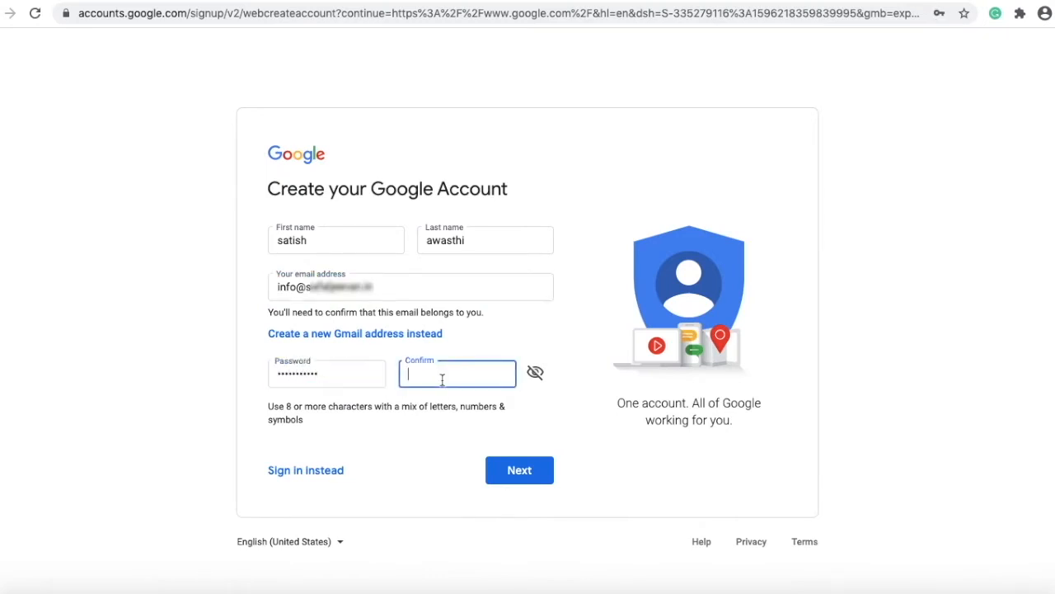
pyautogui.write('•••••••••••')
pyautogui.click(520, 472)
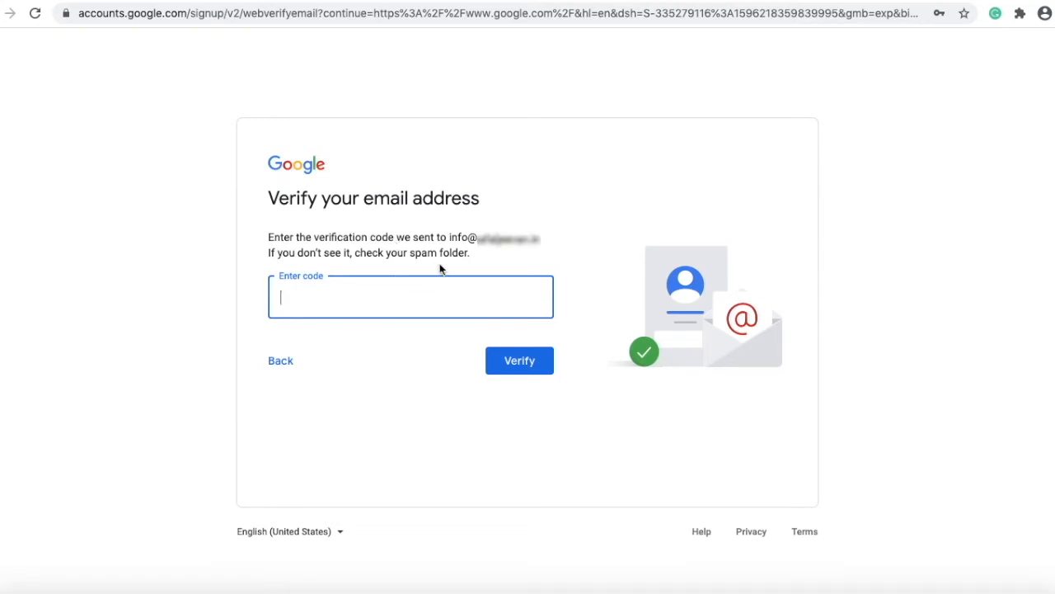
# Copy the code from Google's verification email in Roundcube and paste it to verify the address
pyautogui.click(454, 237)
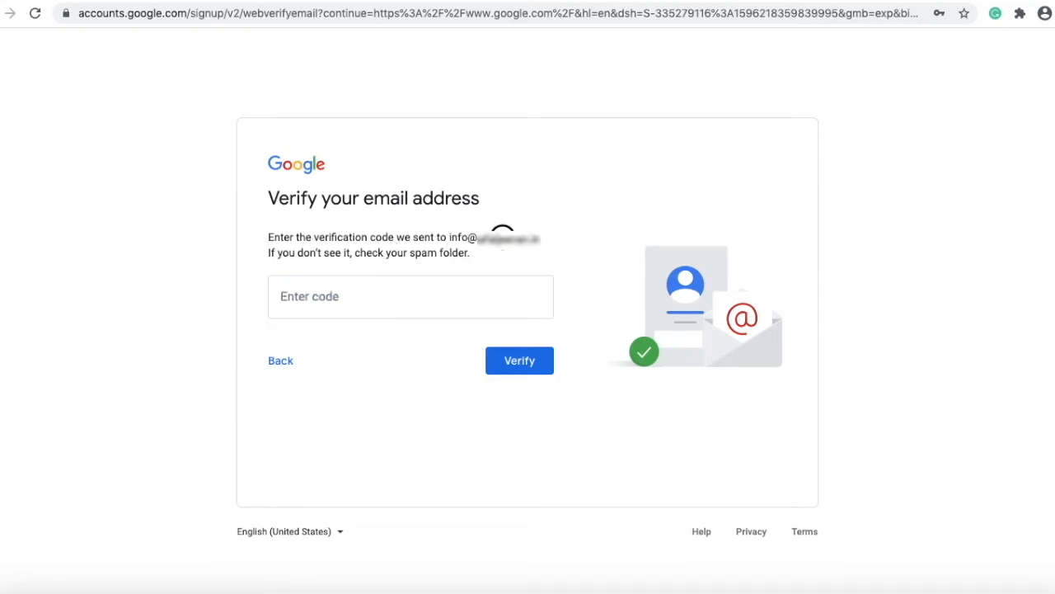
pyautogui.click(395, 292)
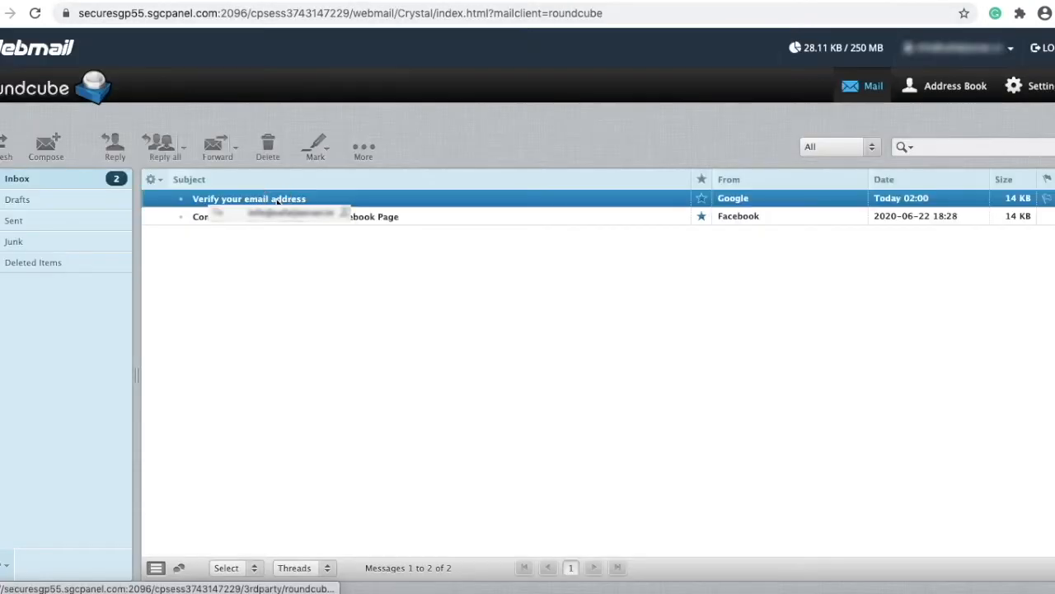
pyautogui.doubleClick(247, 134)
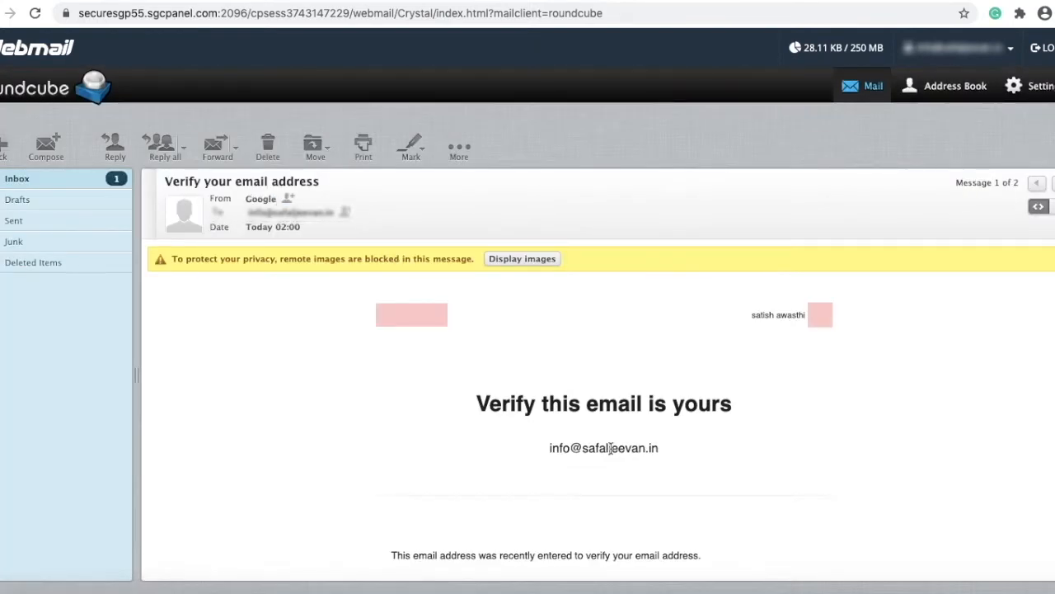
pyautogui.scroll(-5, 611, 447)
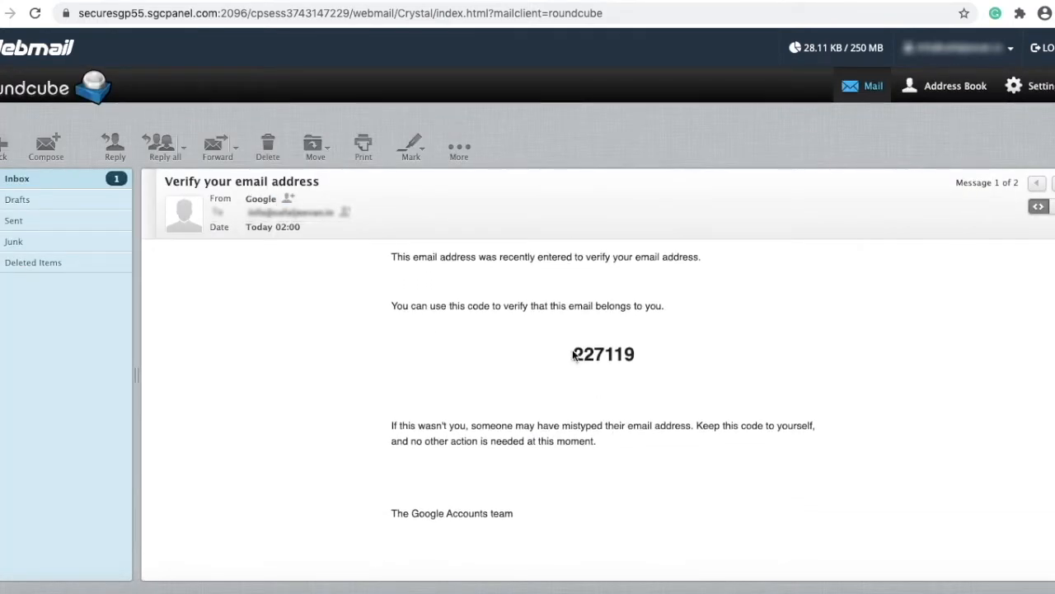
pyautogui.moveTo(575, 354); pyautogui.dragTo(640, 355)
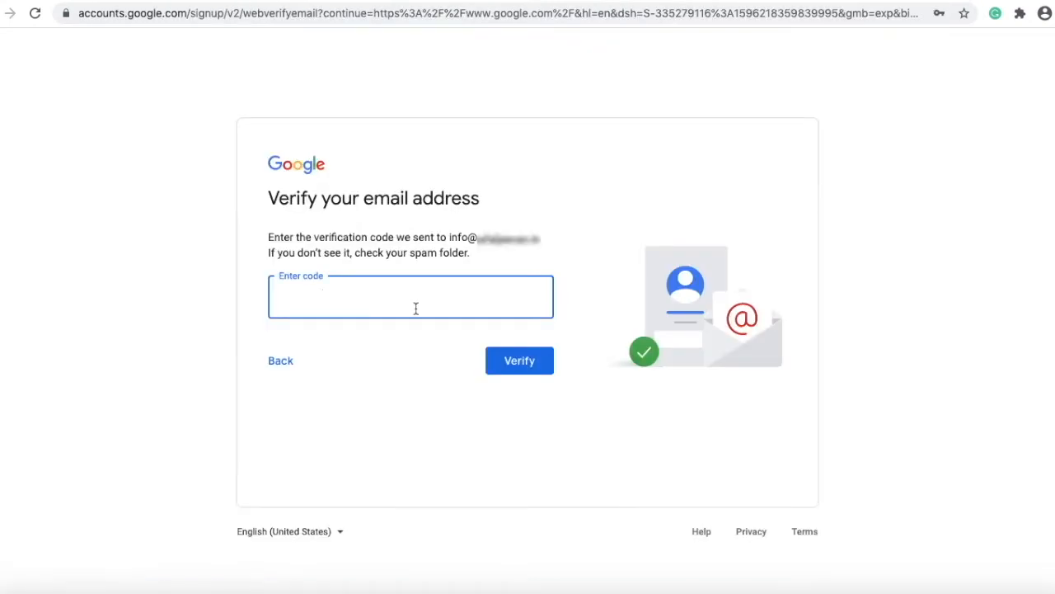
pyautogui.click(518, 355)
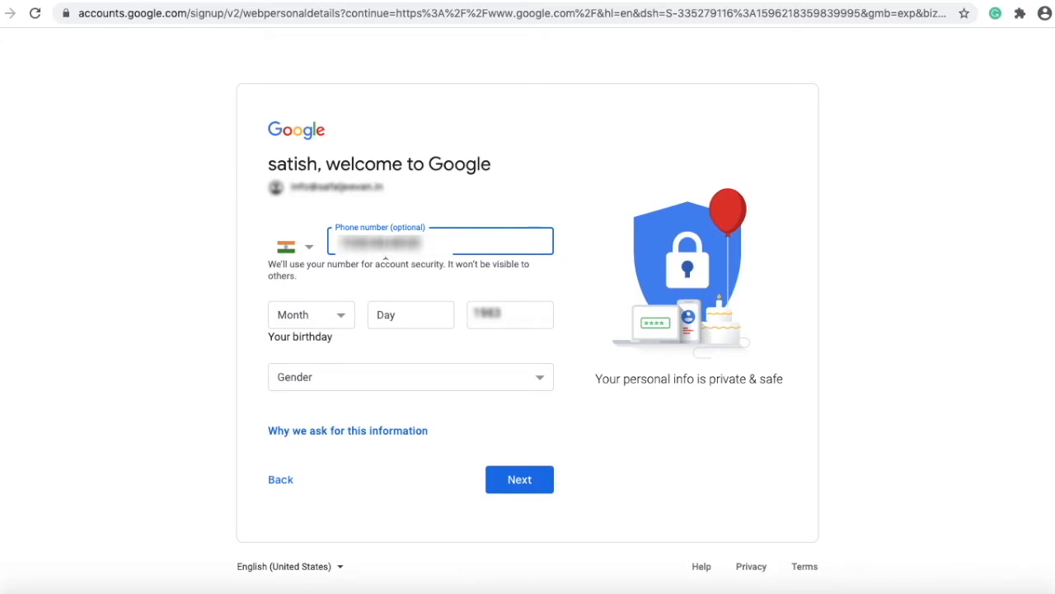
# Set the birthday to March 01
pyautogui.click(334, 314)
pyautogui.click(327, 343)
pyautogui.click(426, 309)
pyautogui.write('01')
pyautogui.press('Tab')
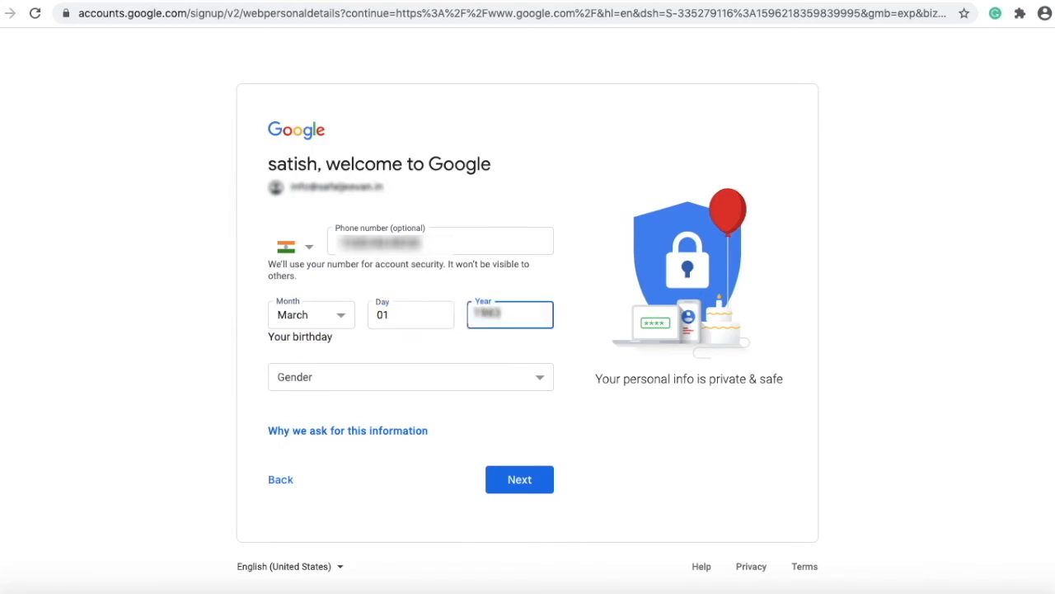
# Choose a gender, submit the details, and verify the phone with the texted code
pyautogui.click(422, 378)
pyautogui.click(419, 392)
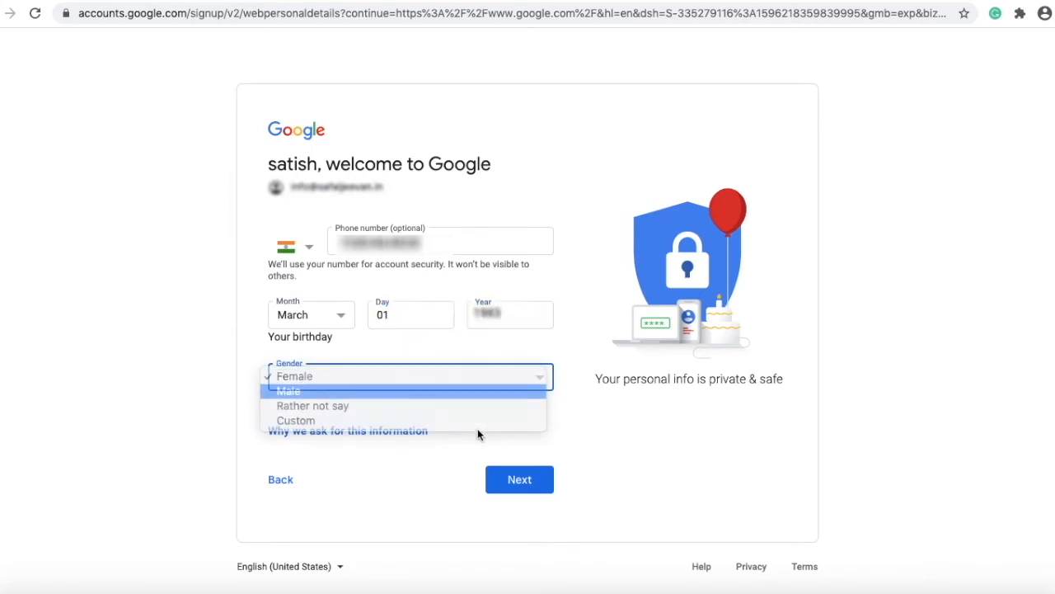
pyautogui.click(521, 487)
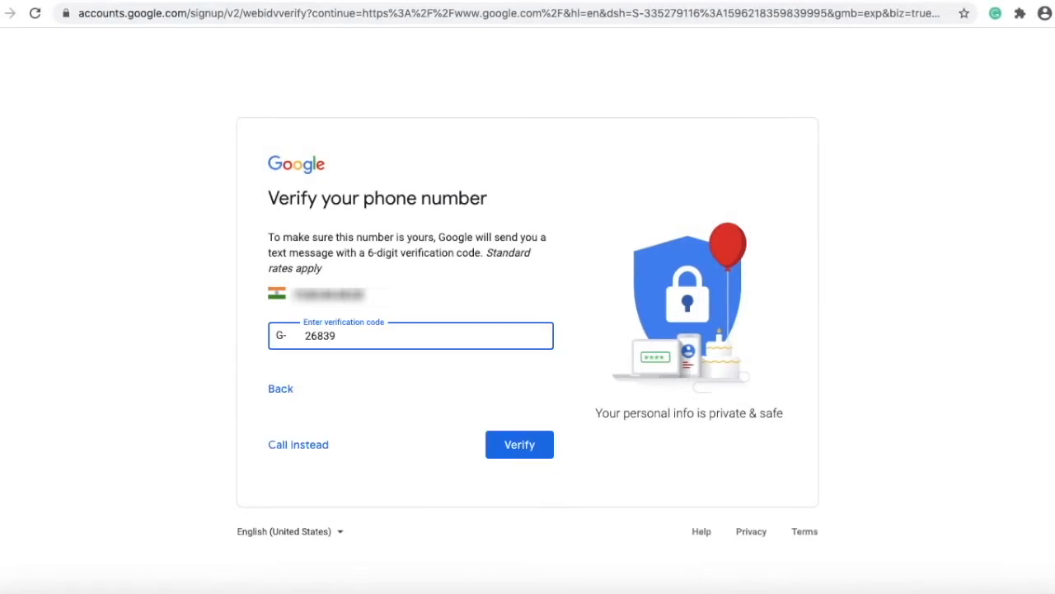
pyautogui.click(525, 450)
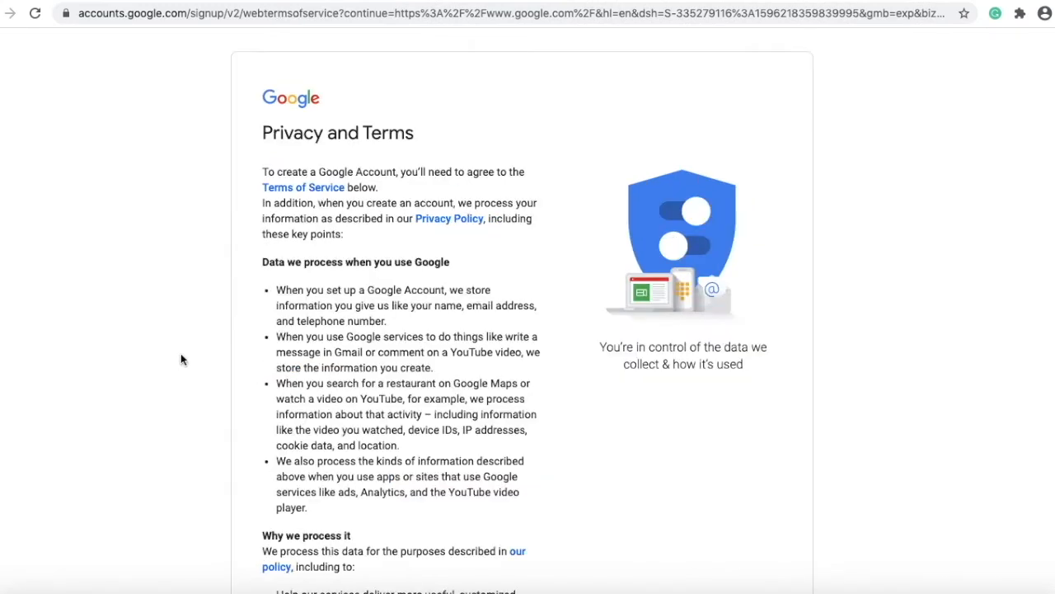
# Scroll to the end of Privacy and Terms and click I agree
pyautogui.scroll(-12, 338, 357)
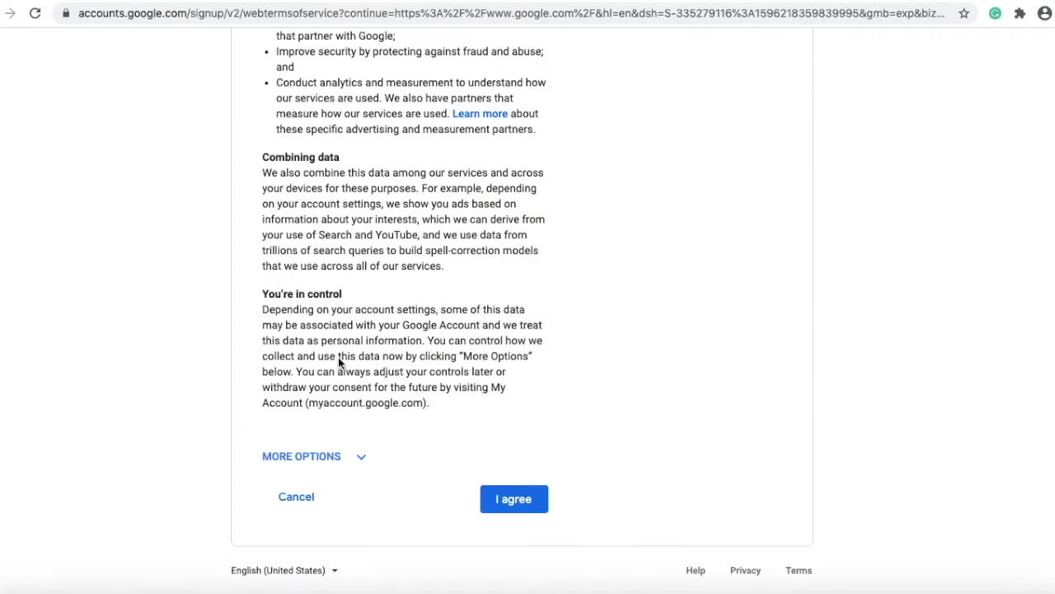
pyautogui.click(523, 493)
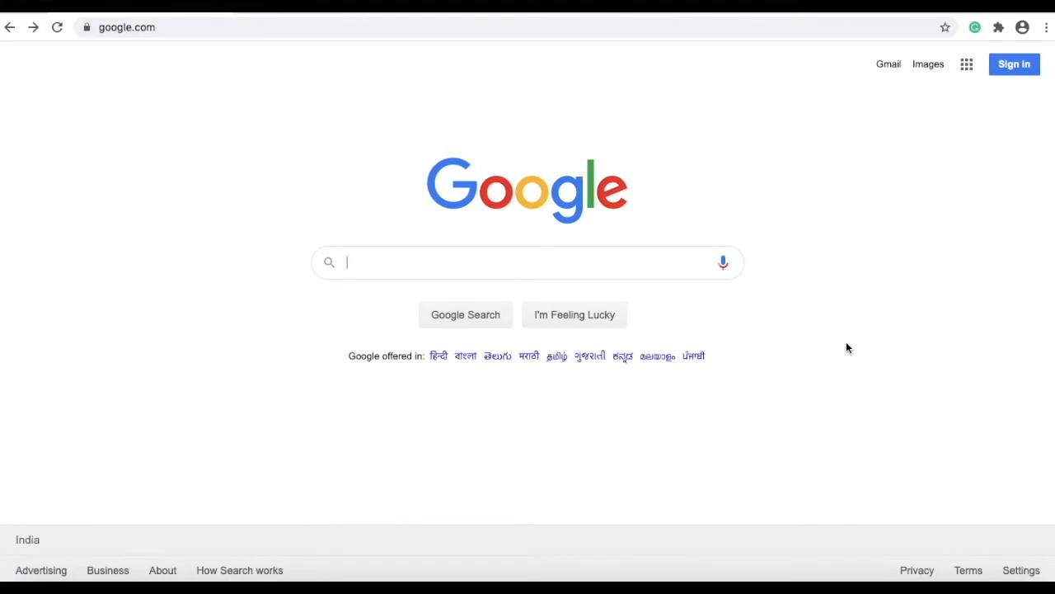
# Go to google.com/business in the address bar
pyautogui.click(238, 25)
pyautogui.write('google.com')
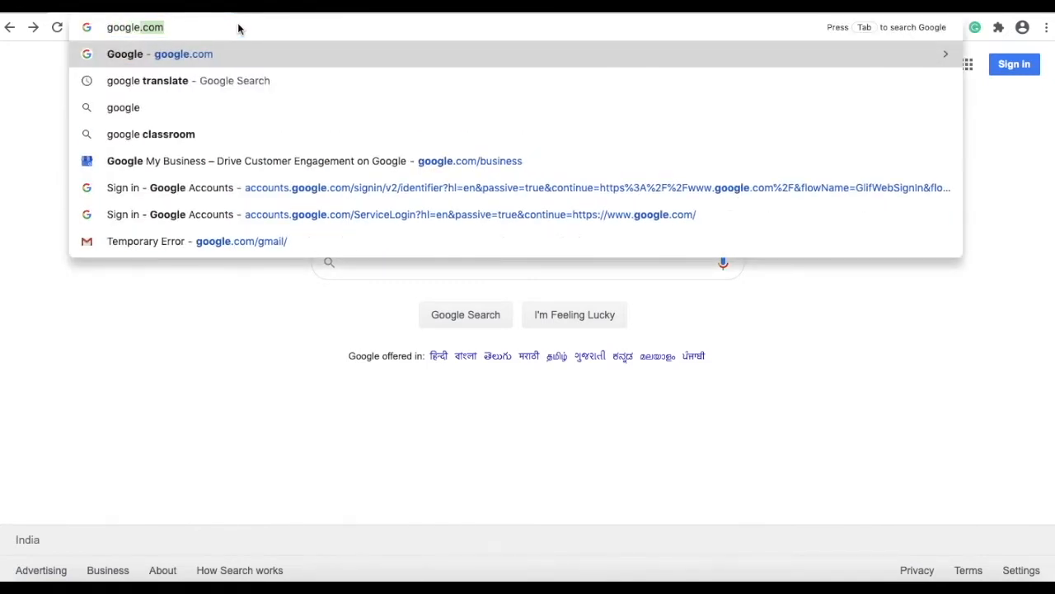
pyautogui.write('/business')
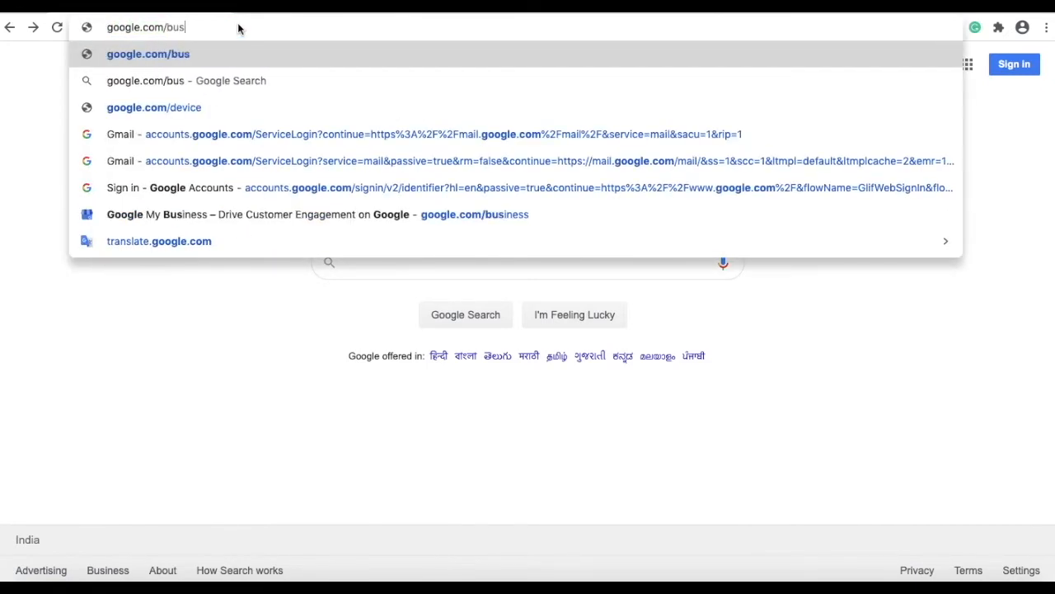
pyautogui.press('Return')
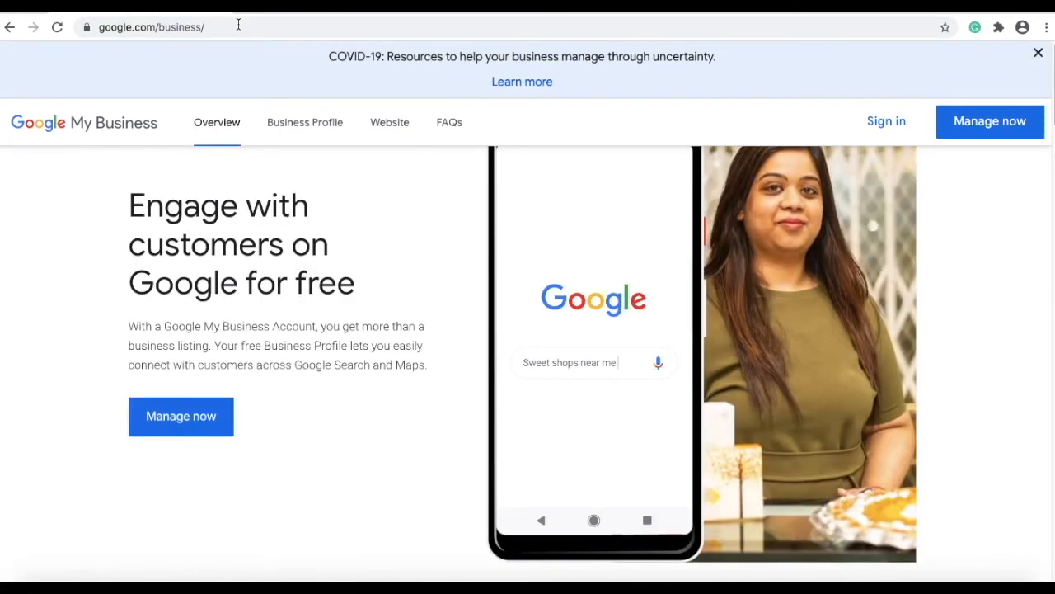
# Sign in to Google My Business with the new account's e-mail and password
pyautogui.click(875, 122)
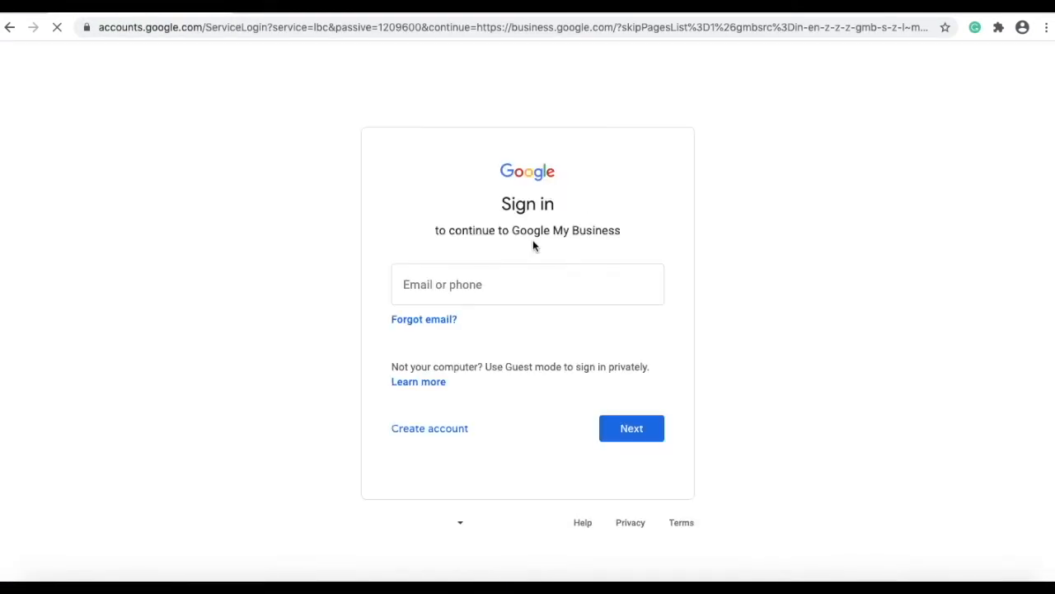
pyautogui.click(486, 282)
pyautogui.write('info@')
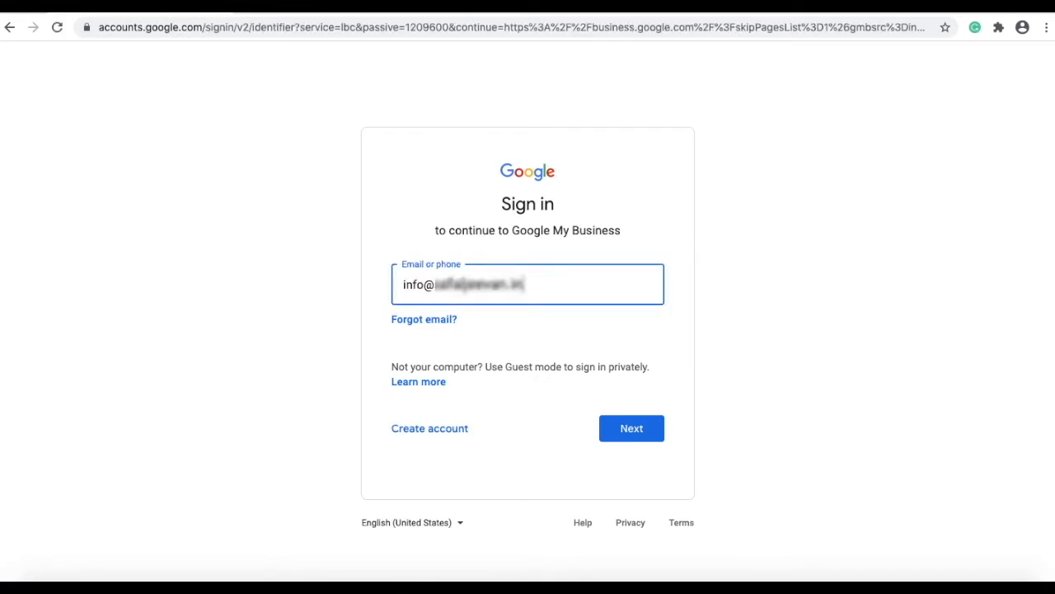
pyautogui.press('Return')
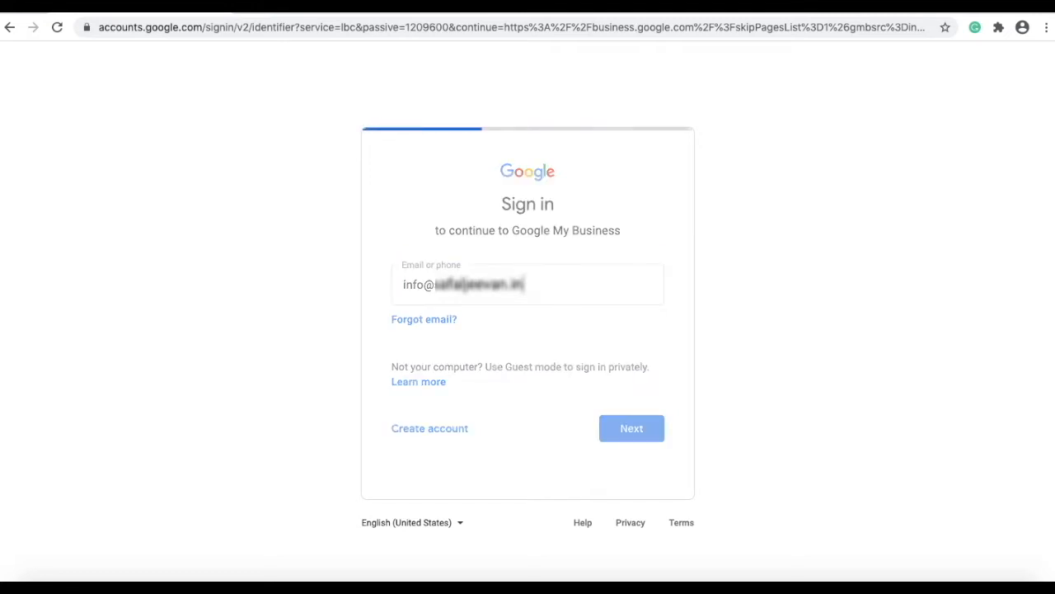
pyautogui.write('•••••••')
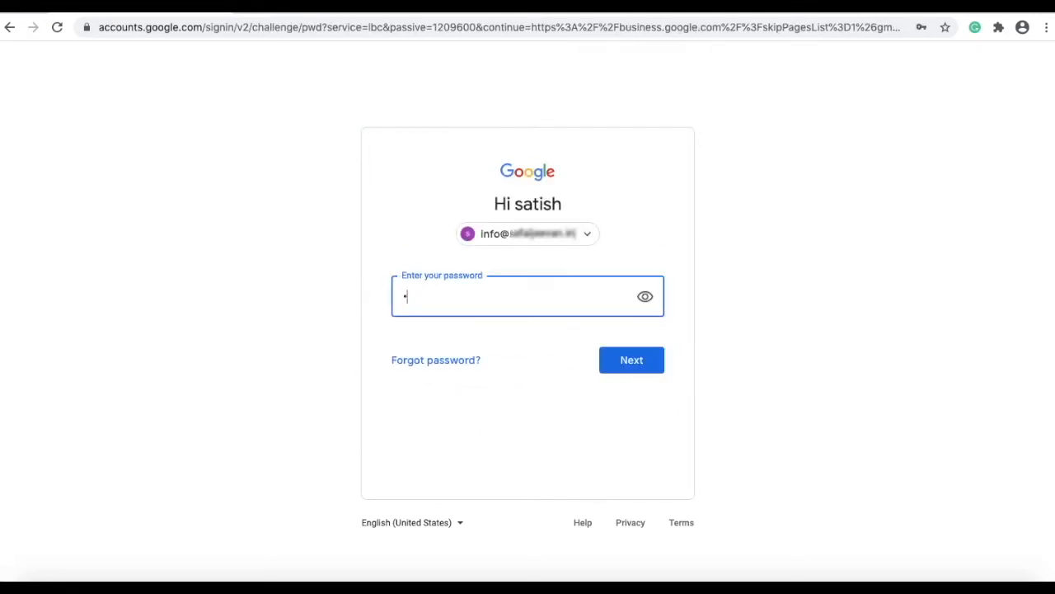
pyautogui.write('••••')
pyautogui.click(634, 366)
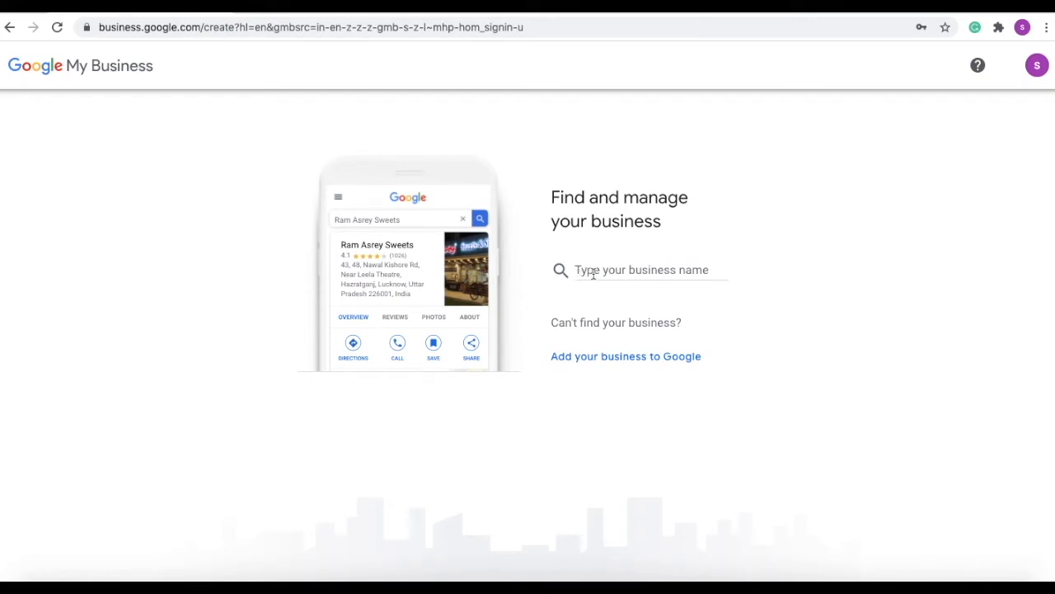
# Choose to add a new business and enter the name 'EZ1 Electrician'
pyautogui.click(643, 272)
pyautogui.click(633, 360)
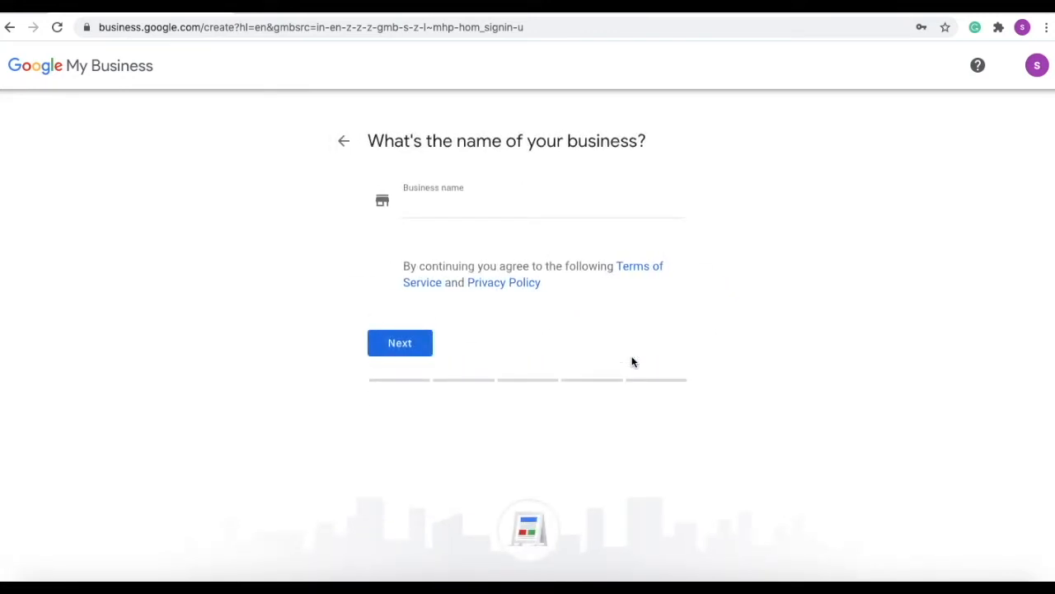
pyautogui.click(470, 207)
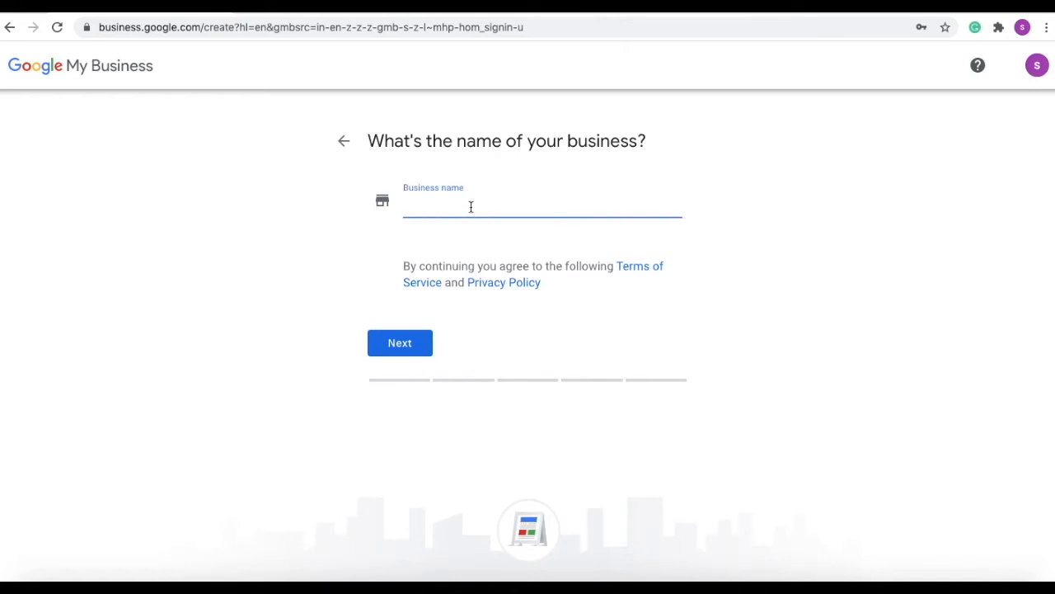
pyautogui.write('EZ1 Electrician')
pyautogui.click(481, 240)
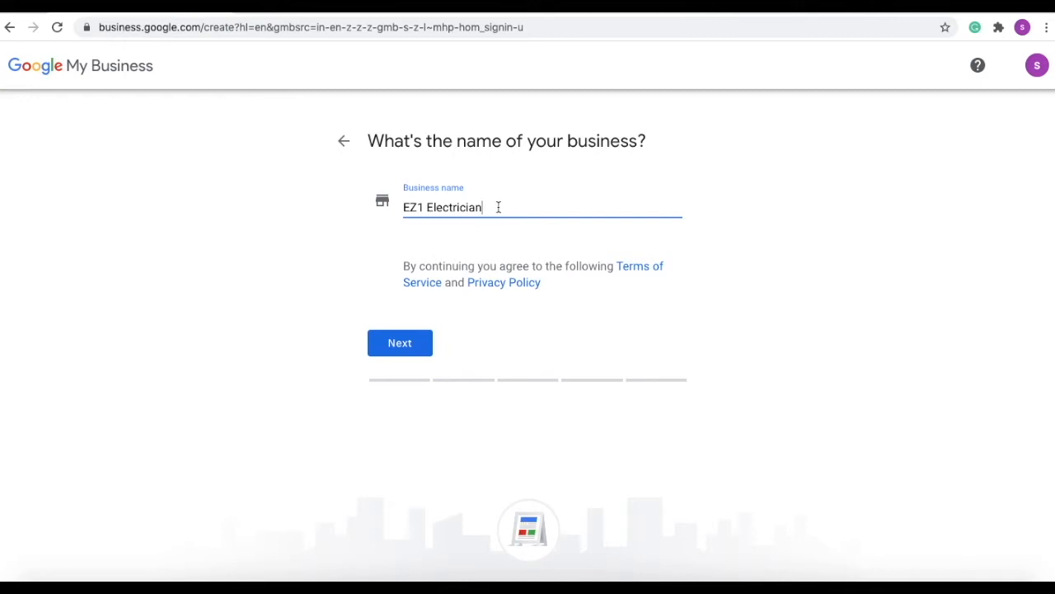
pyautogui.click(391, 341)
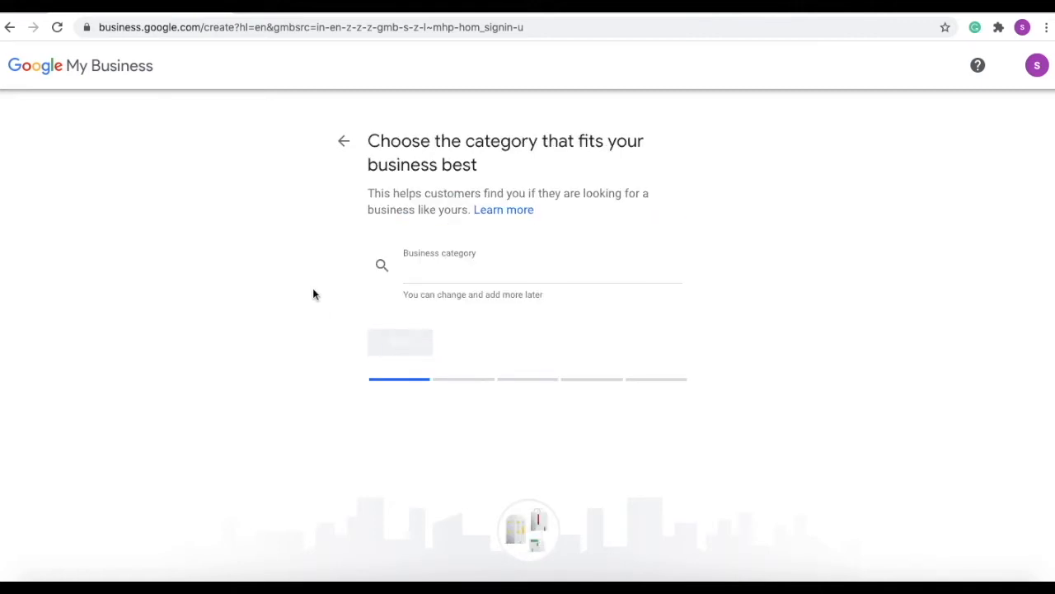
# Search 'Electricia' and pick Electrical repair shop as the business category
pyautogui.click(452, 273)
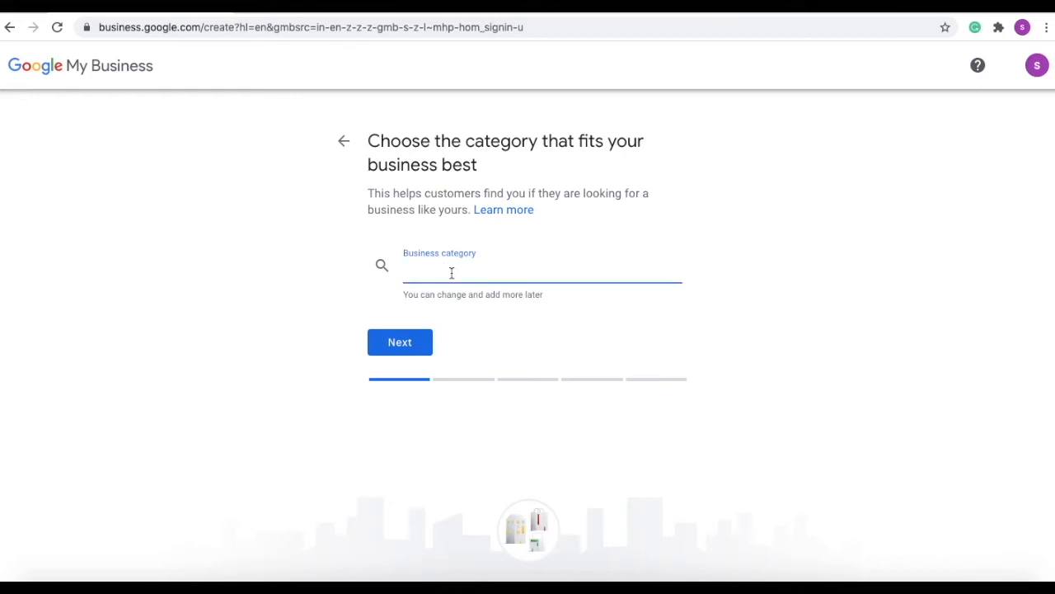
pyautogui.write('Electricia')
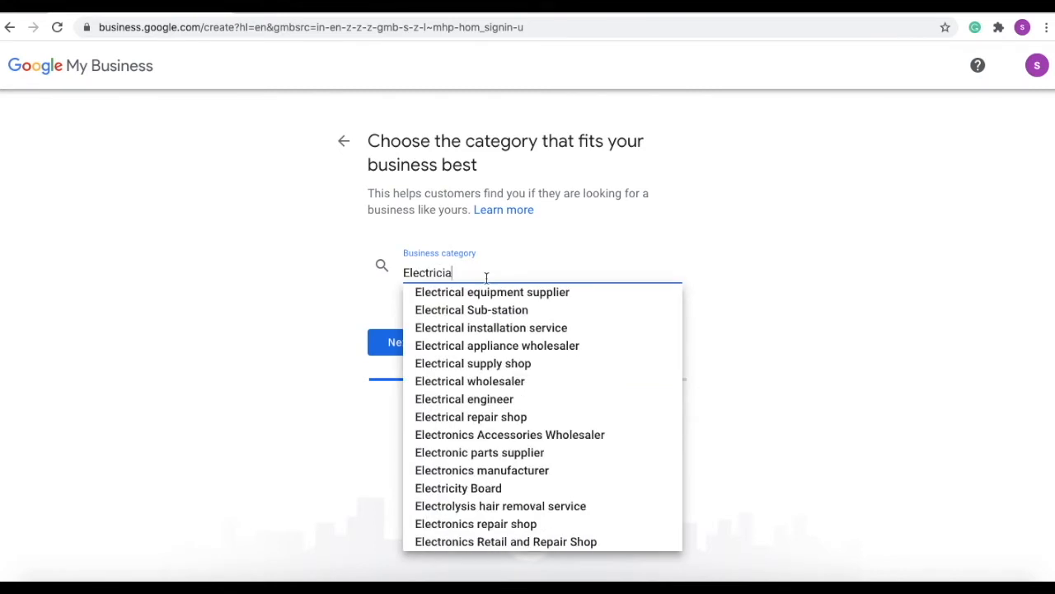
pyautogui.click(497, 417)
pyautogui.click(407, 347)
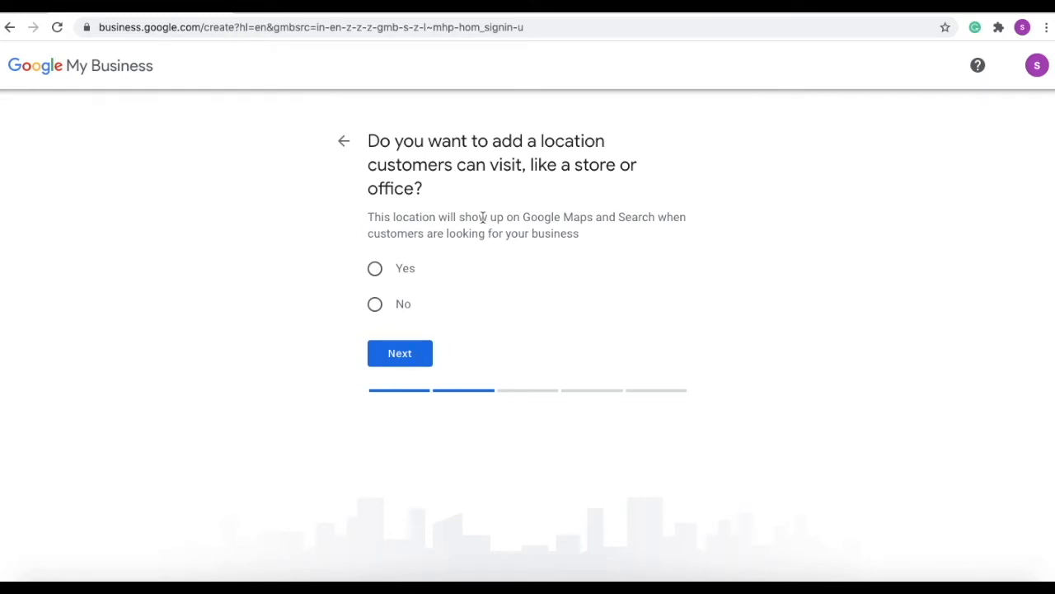
pyautogui.click(374, 269)
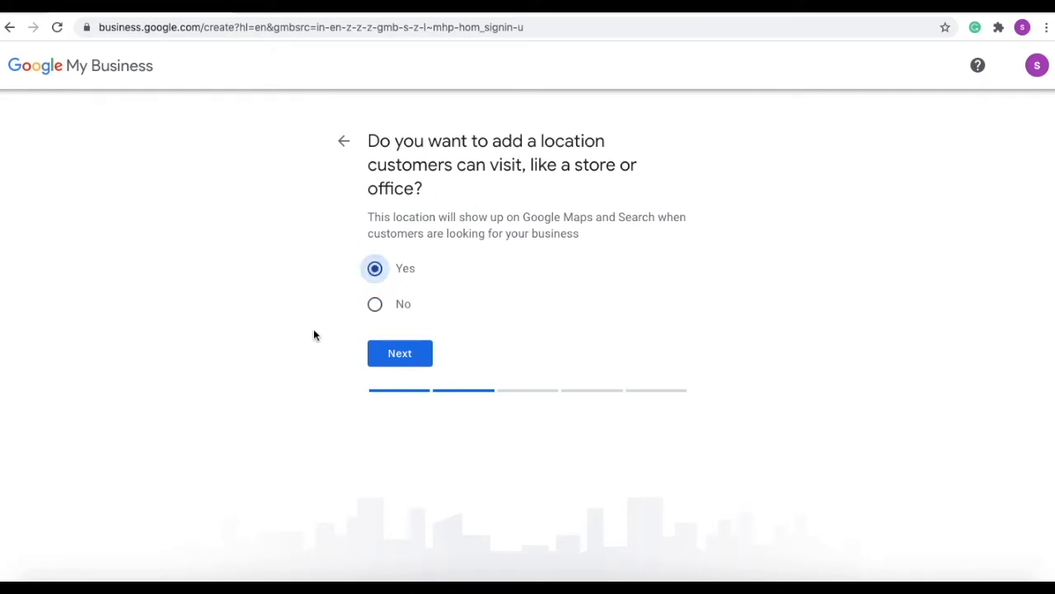
pyautogui.click(409, 360)
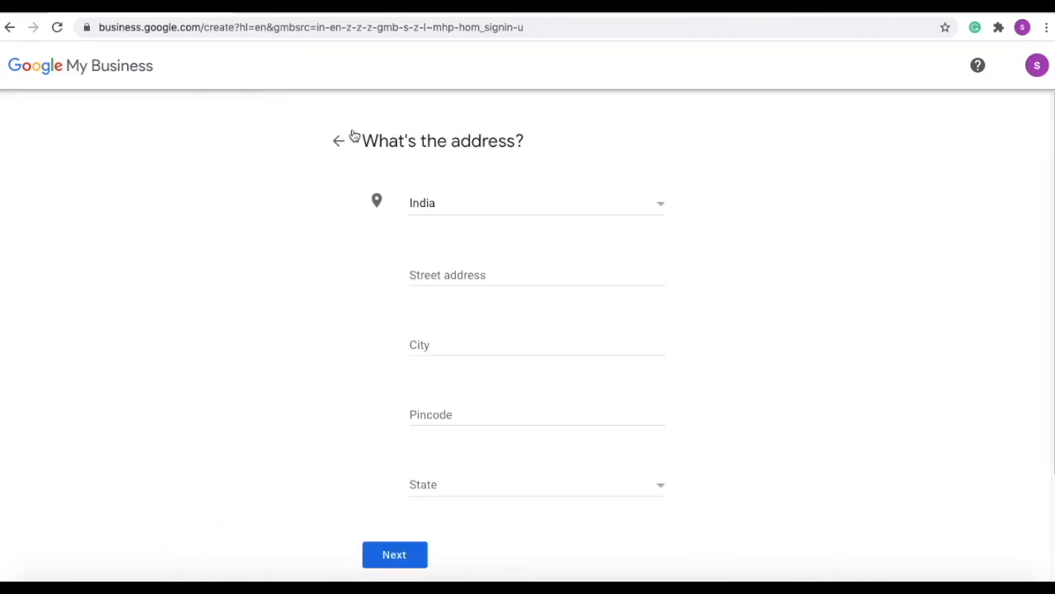
pyautogui.click(456, 275)
pyautogui.click(631, 271)
pyautogui.write('Green Park')
# Enter city New Delhi, pincode 110016 and state Delhi, then submit the address
pyautogui.click(483, 412)
pyautogui.write('New Delhi')
pyautogui.click(462, 478)
pyautogui.write('110016')
pyautogui.click(478, 553)
pyautogui.click(459, 553)
pyautogui.scroll(-2, 429, 495)
pyautogui.click(393, 475)
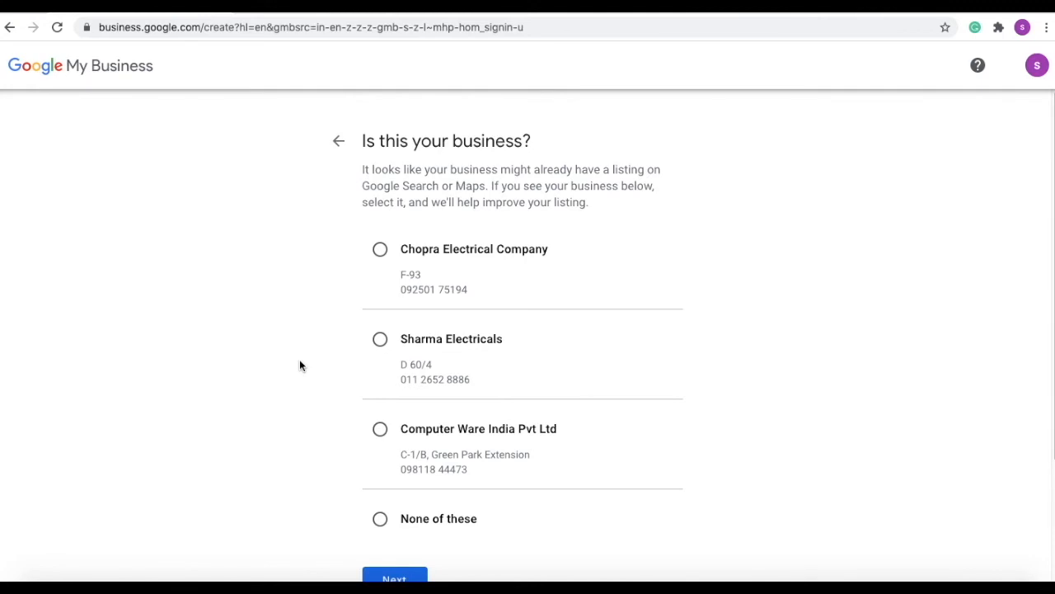
# Reject the suggested matching businesses with 'None of these' and continue
pyautogui.scroll(-3, 299, 366)
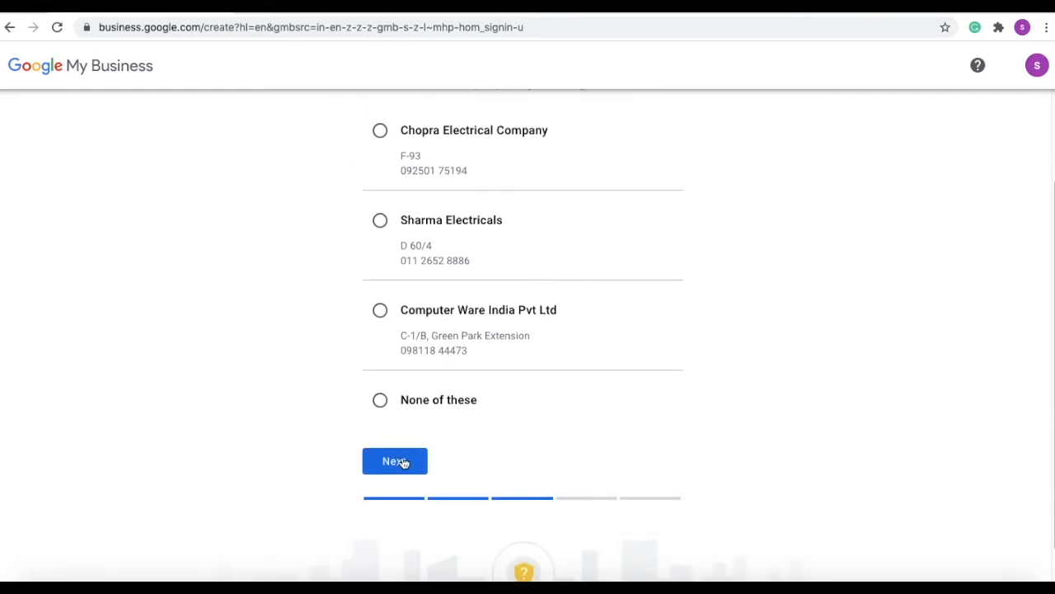
pyautogui.click(404, 462)
pyautogui.click(379, 384)
pyautogui.click(392, 464)
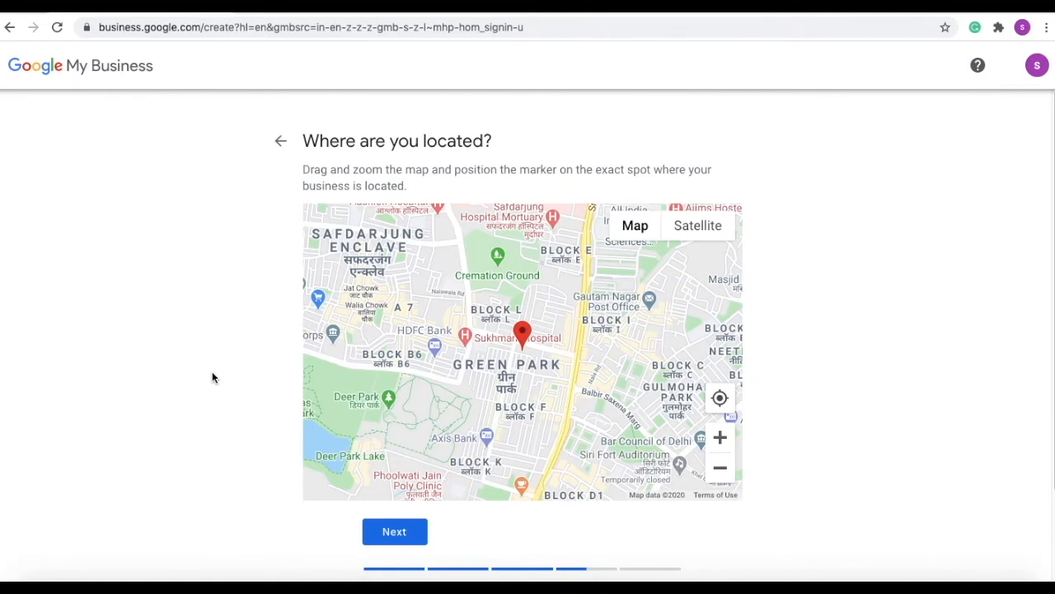
# Keep the map marker where it is and confirm the location
pyautogui.scroll(-1, 212, 377)
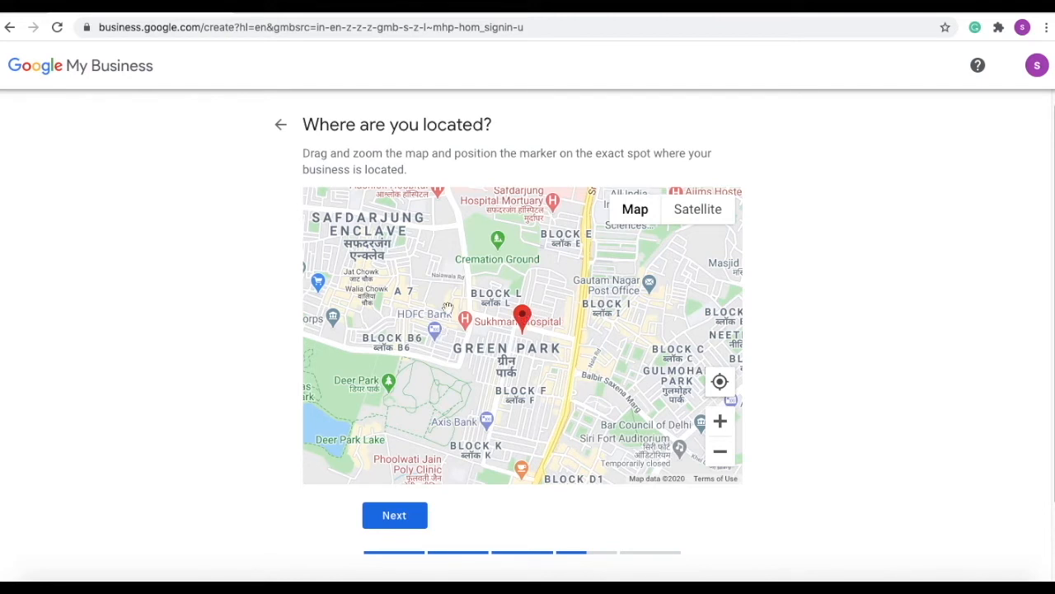
pyautogui.click(410, 520)
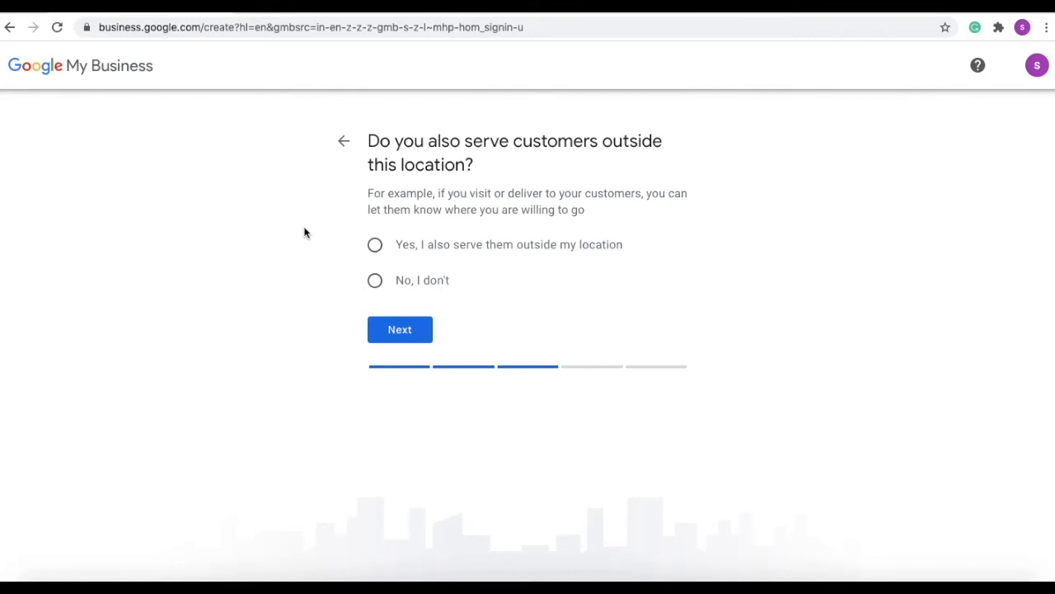
# Say customers are also served elsewhere and add Hauz Khas Village as a service area
pyautogui.click(374, 246)
pyautogui.click(401, 331)
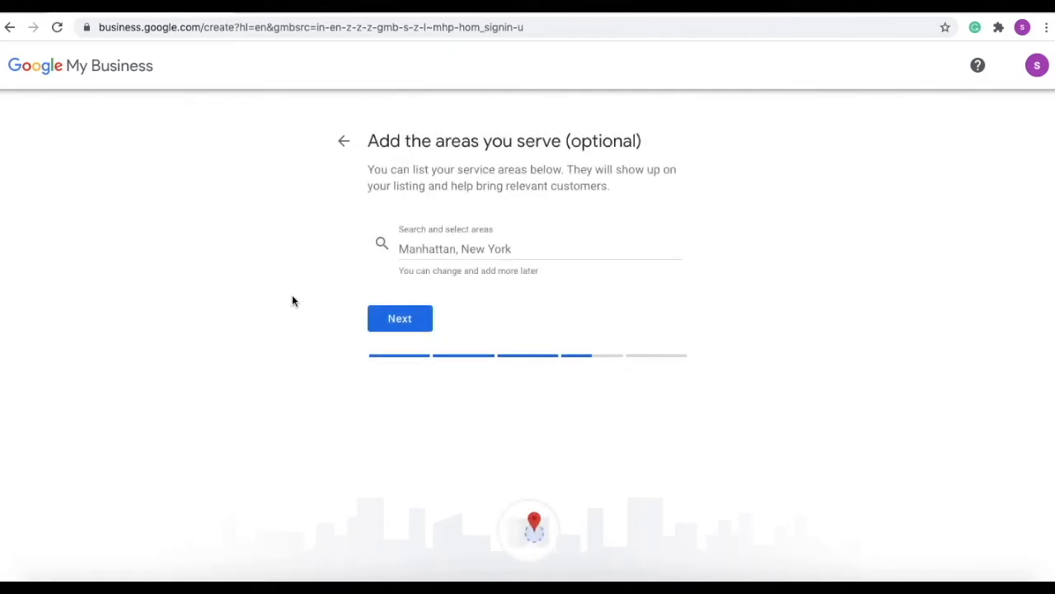
pyautogui.click(437, 250)
pyautogui.write('Manhattan, New York')
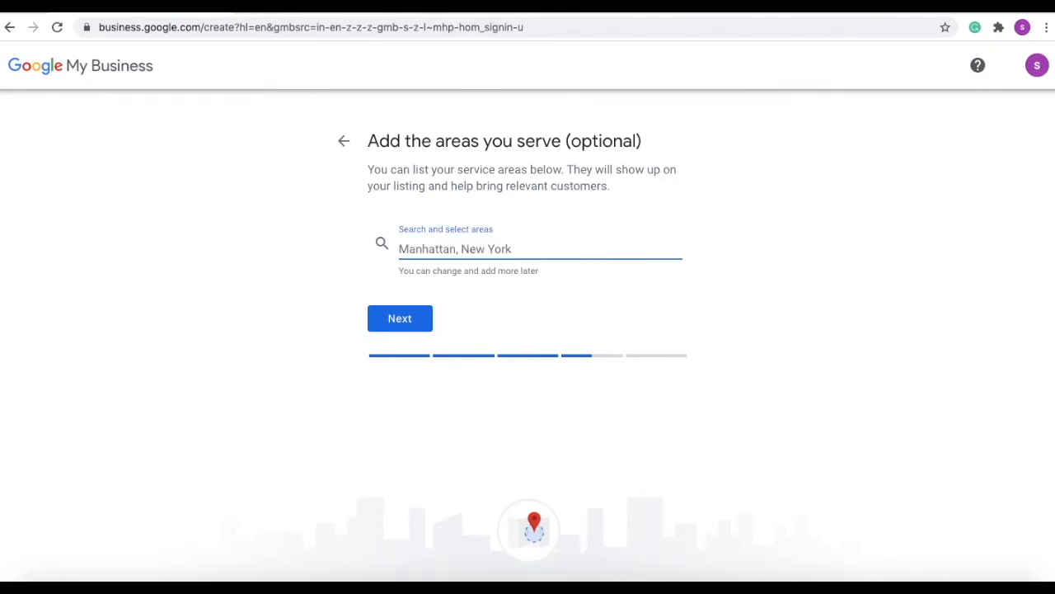
pyautogui.write('Hauz')
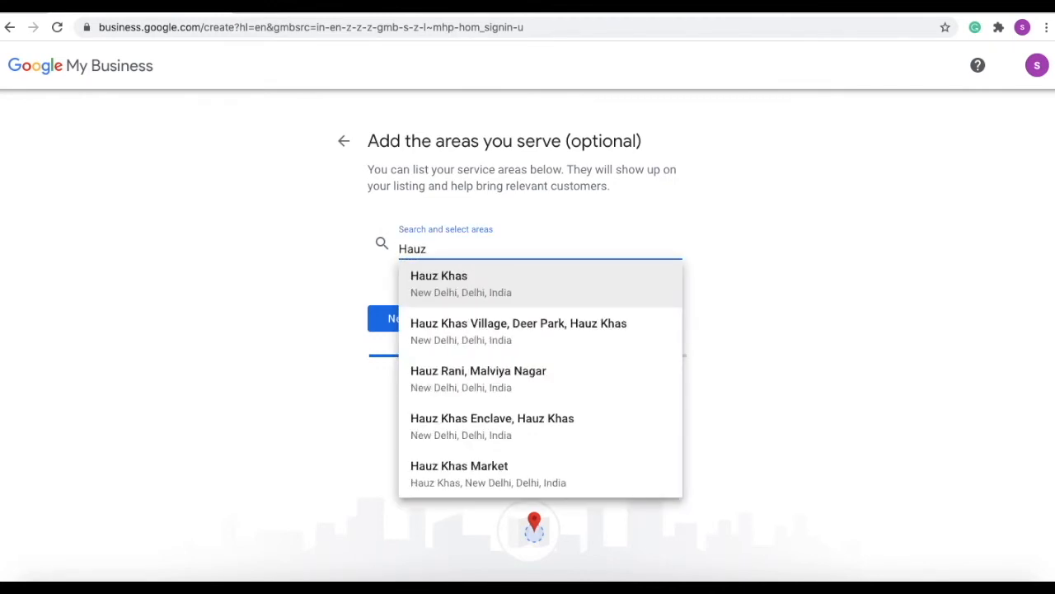
pyautogui.press('Down')
pyautogui.press('Return')
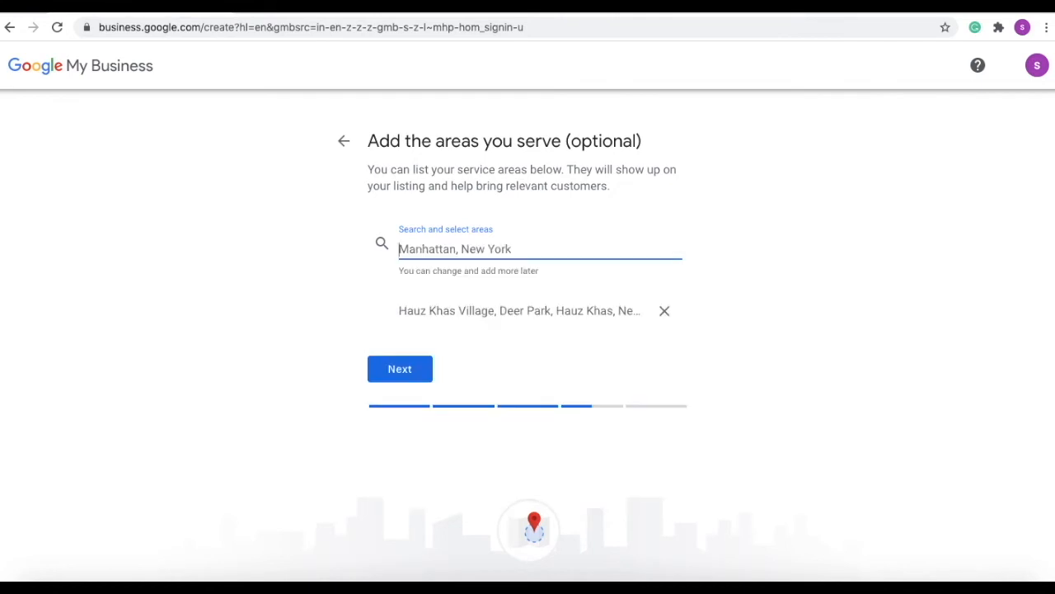
# Add Malviya Nagar and Saket as further service areas
pyautogui.write('Malviya')
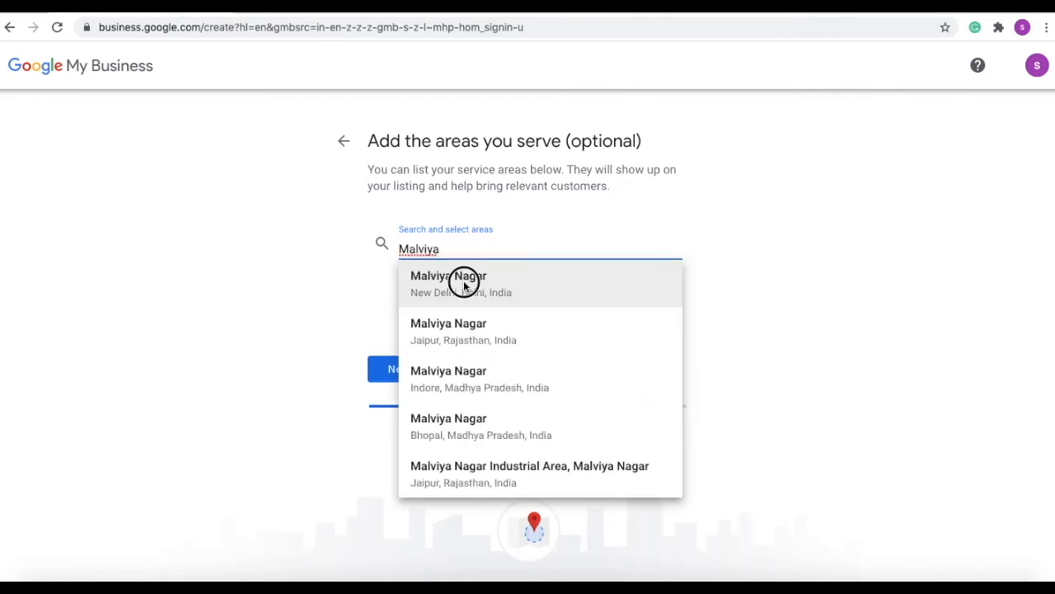
pyautogui.click(465, 280)
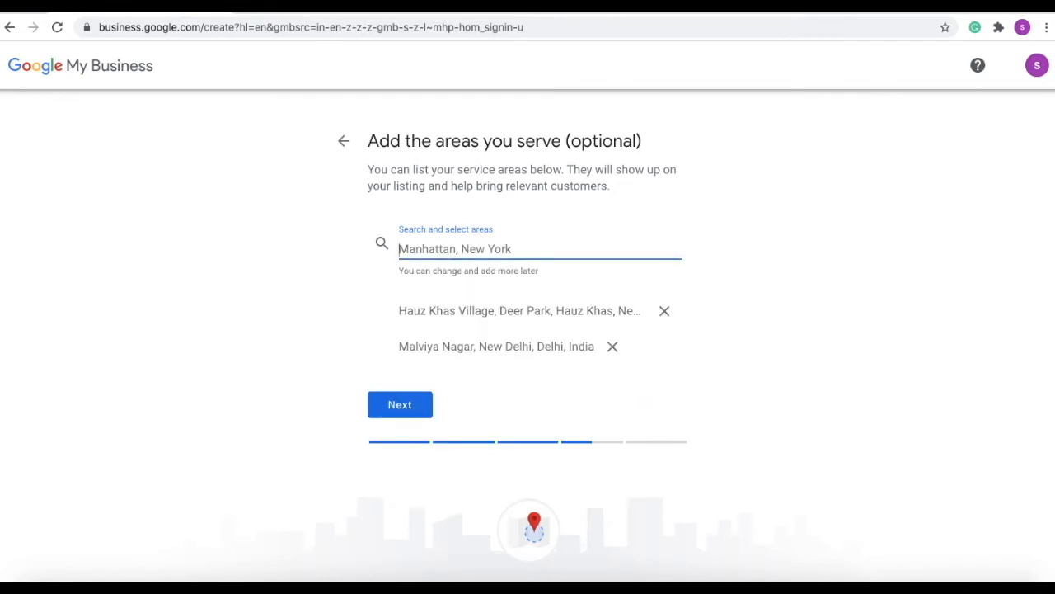
pyautogui.write('Saket')
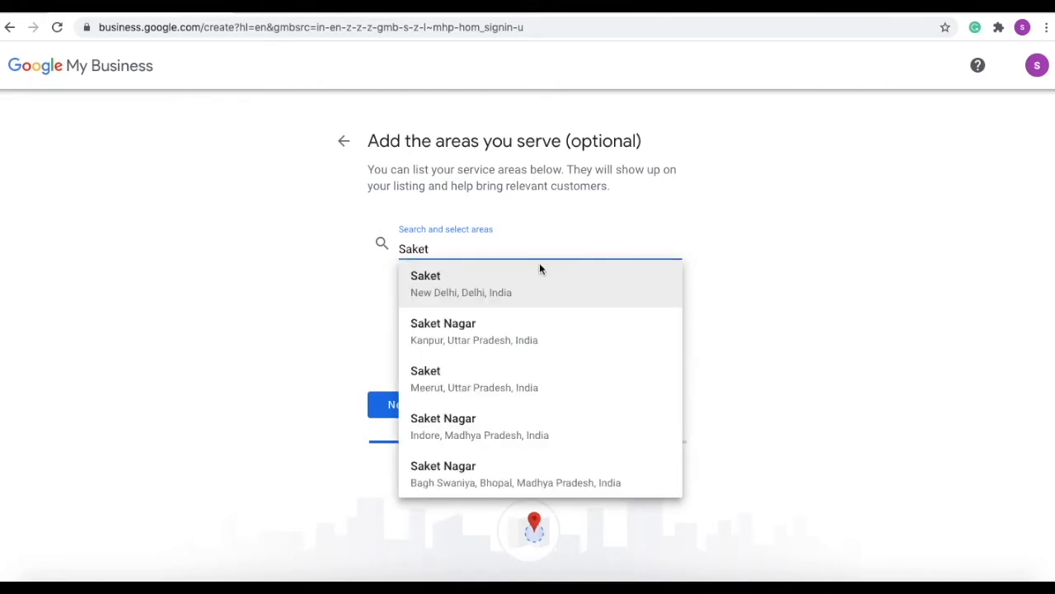
pyautogui.click(504, 282)
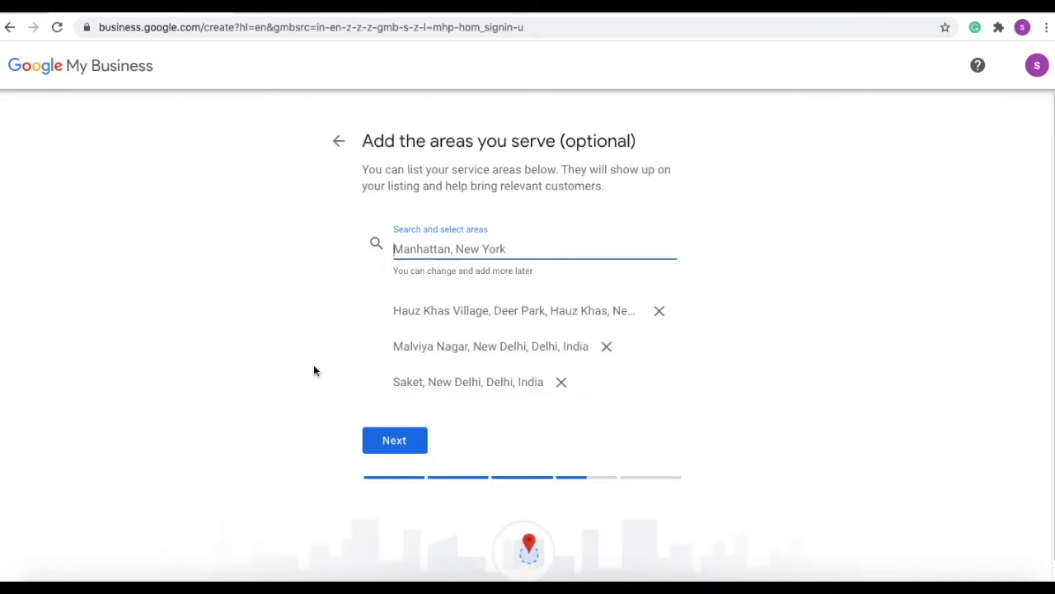
pyautogui.click(394, 443)
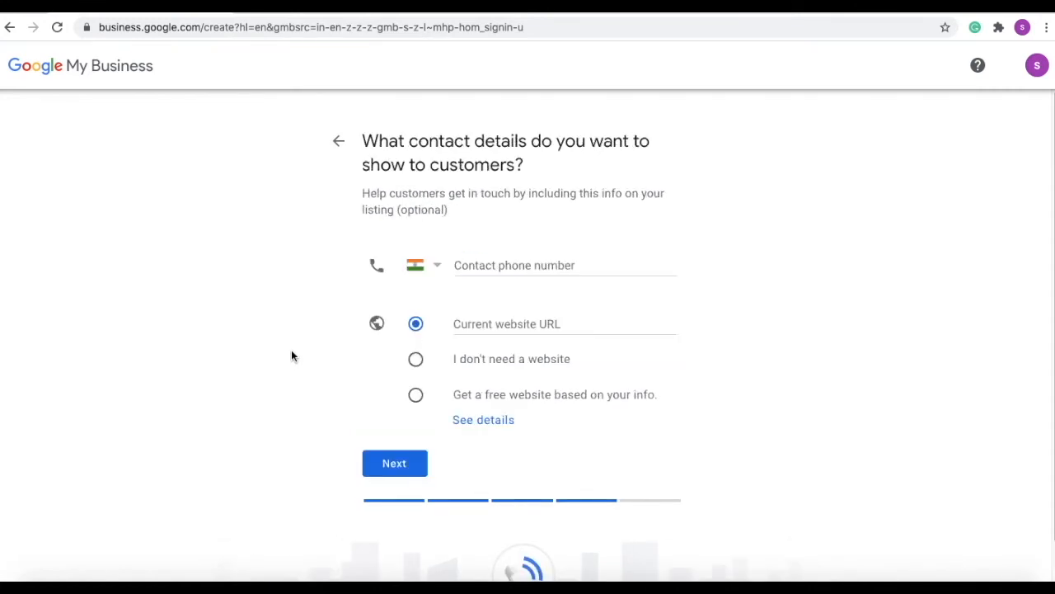
# Enter the business phone number and website URL ez1.in/electrician/delhi/
pyautogui.click(475, 264)
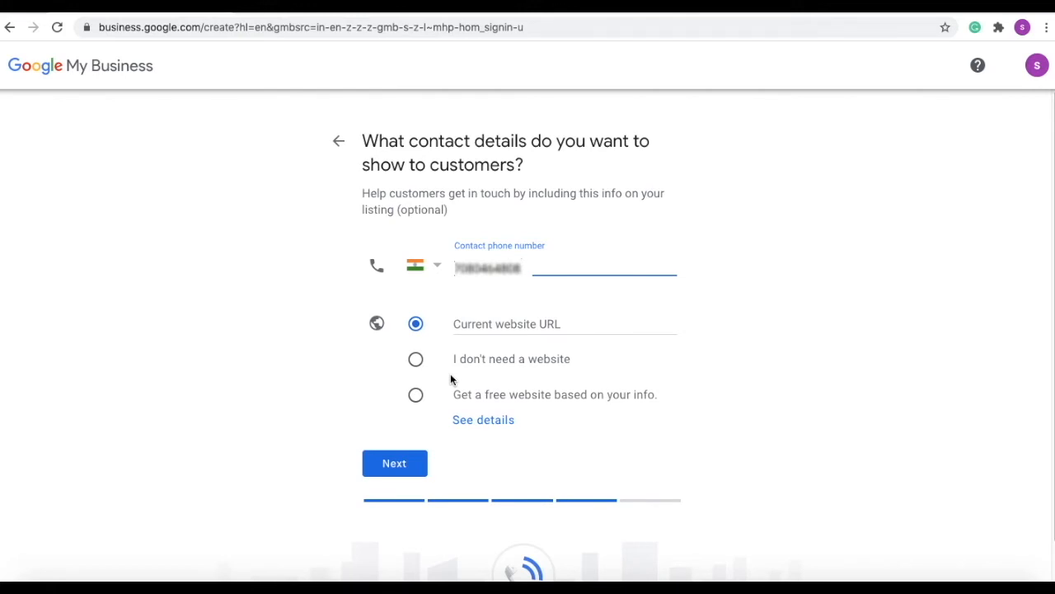
pyautogui.press('Tab')
pyautogui.write('e')
pyautogui.press('BackSpace')
pyautogui.write('ez1.in/')
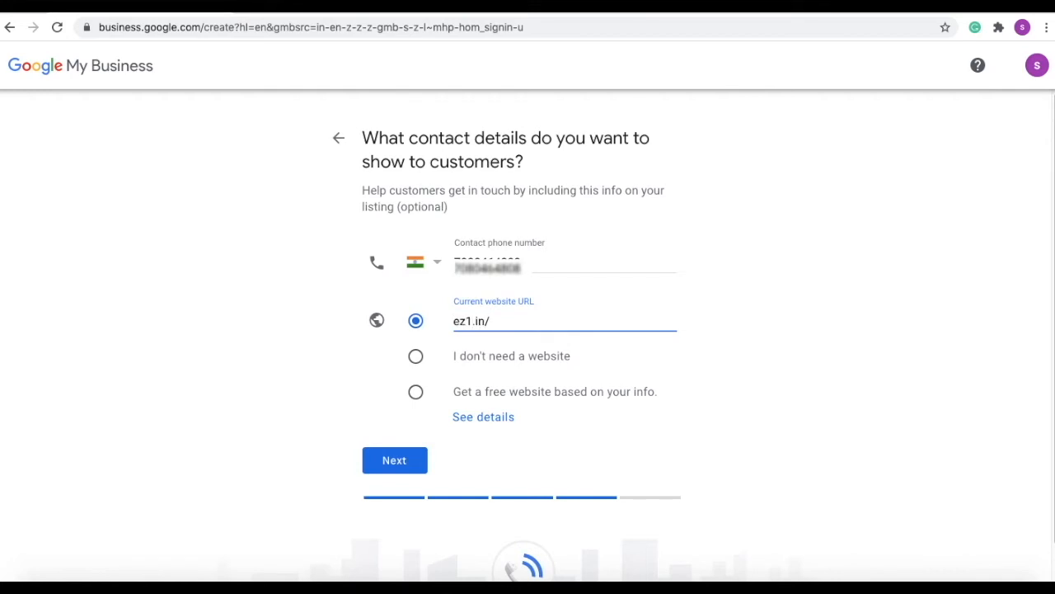
pyautogui.write('electrician/delhi/')
pyautogui.click(400, 460)
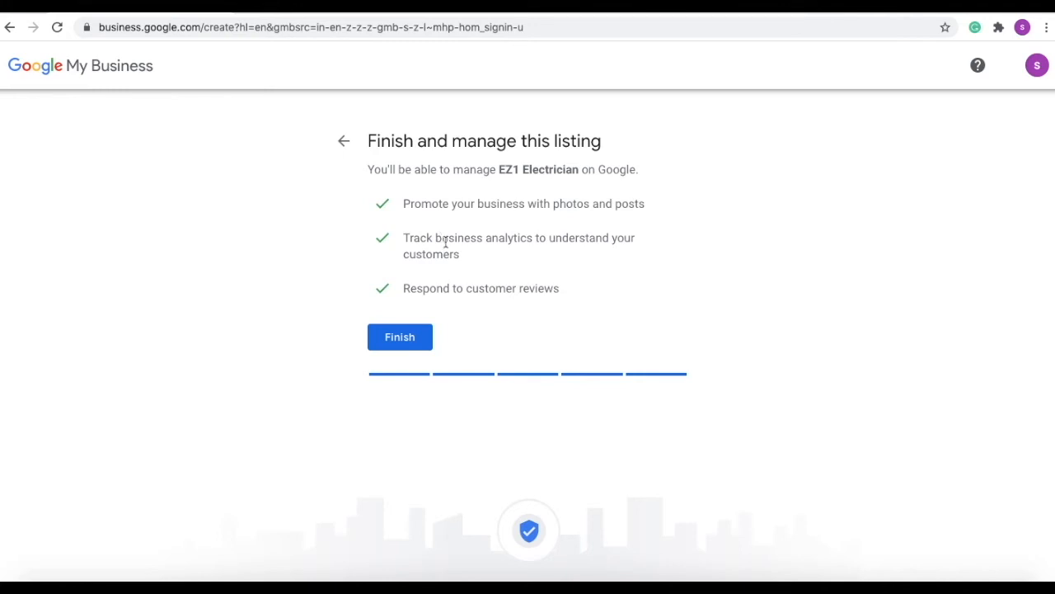
# Finish the listing and mail a verification postcard addressed to the contact person's name
pyautogui.click(401, 338)
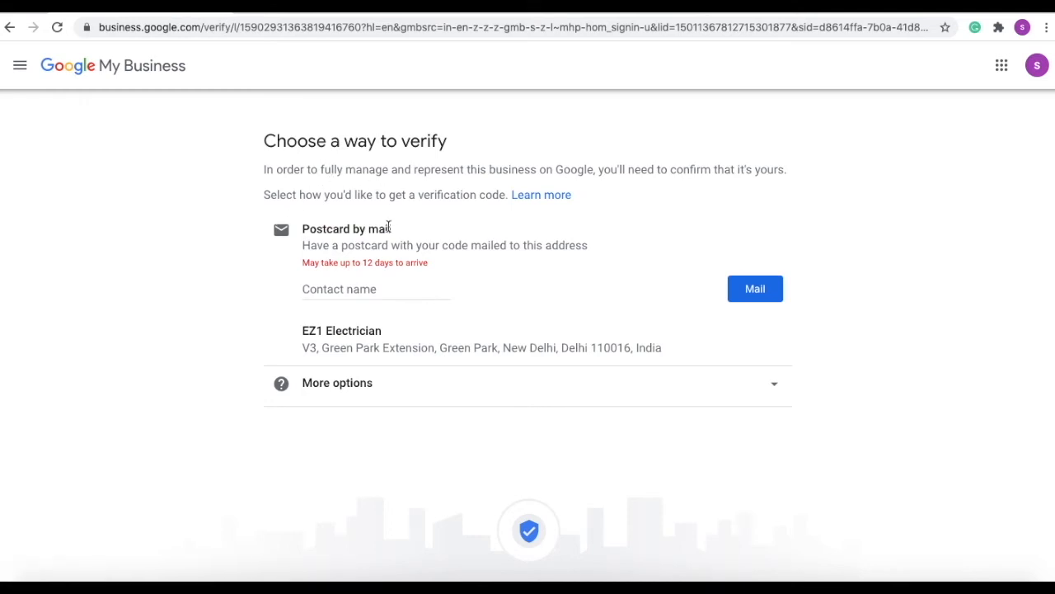
pyautogui.click(364, 291)
pyautogui.write('Rakesh')
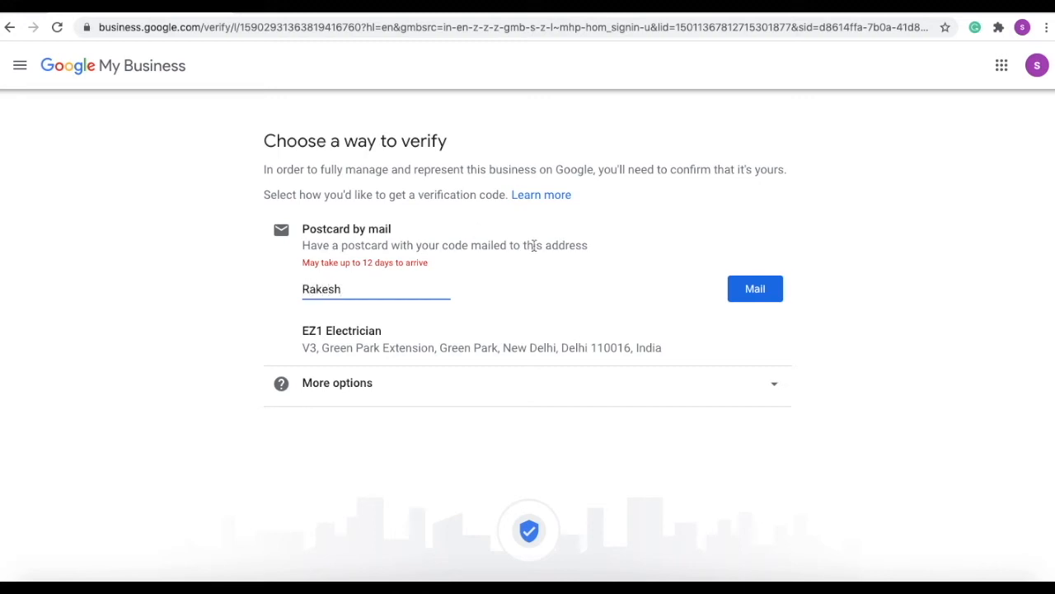
pyautogui.click(749, 289)
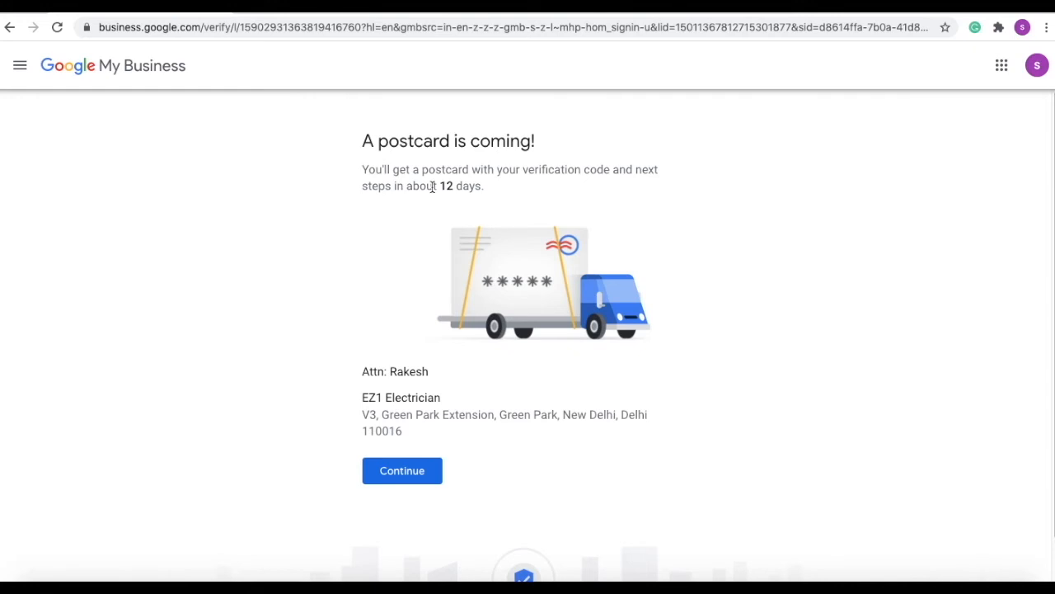
pyautogui.click(418, 472)
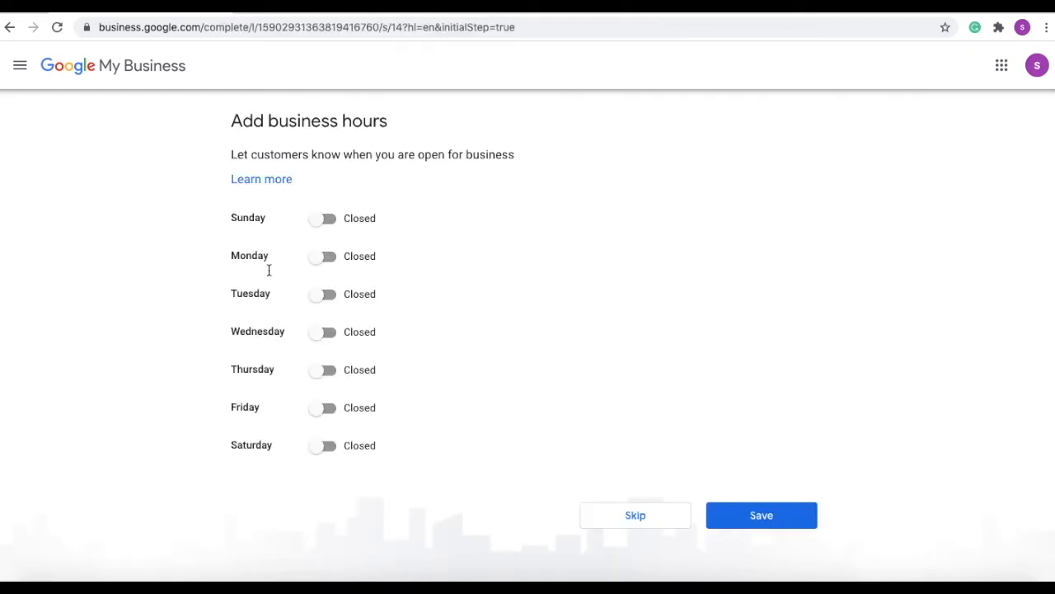
# Mark Monday through Saturday as open 24 hours and save the business hours
pyautogui.click(330, 258)
pyautogui.click(330, 295)
pyautogui.click(330, 333)
pyautogui.click(329, 371)
pyautogui.click(328, 407)
pyautogui.click(328, 445)
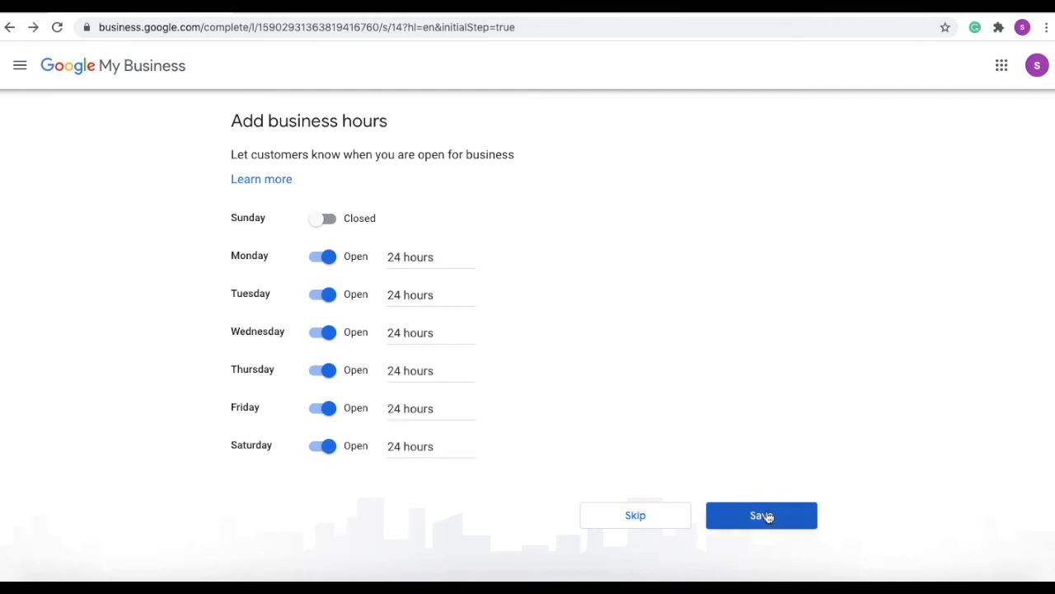
pyautogui.click(768, 517)
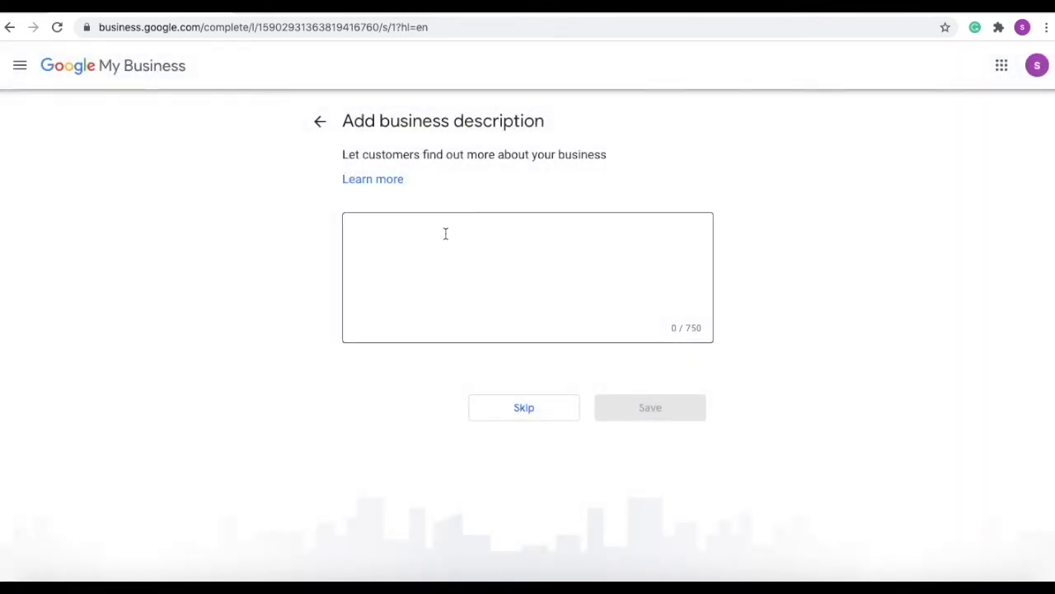
# Save the description 'Electrician services in Green Park and nearby areas.'
pyautogui.click(448, 259)
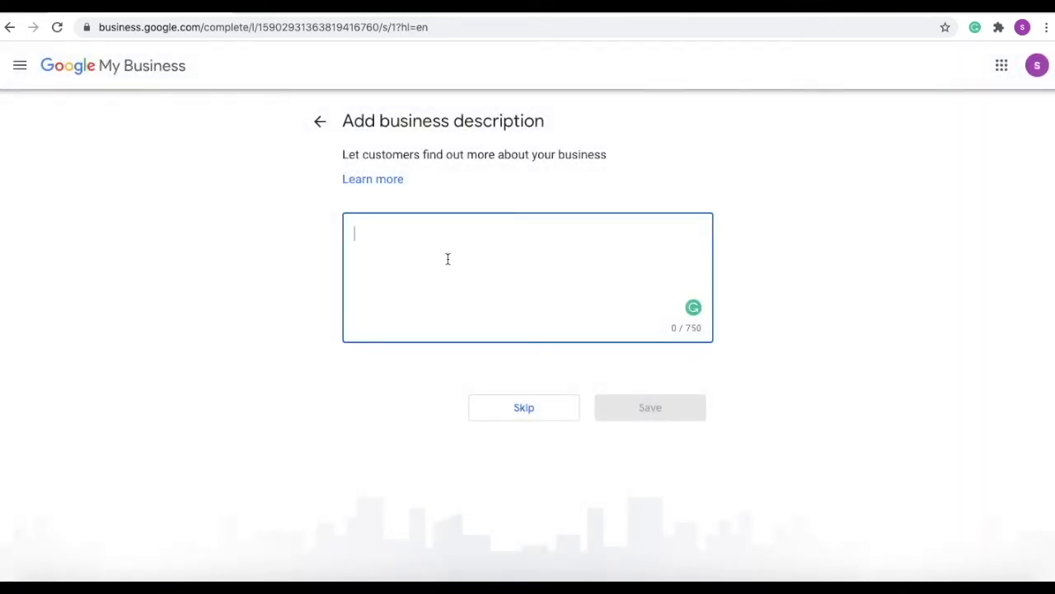
pyautogui.write('Electrician services in')
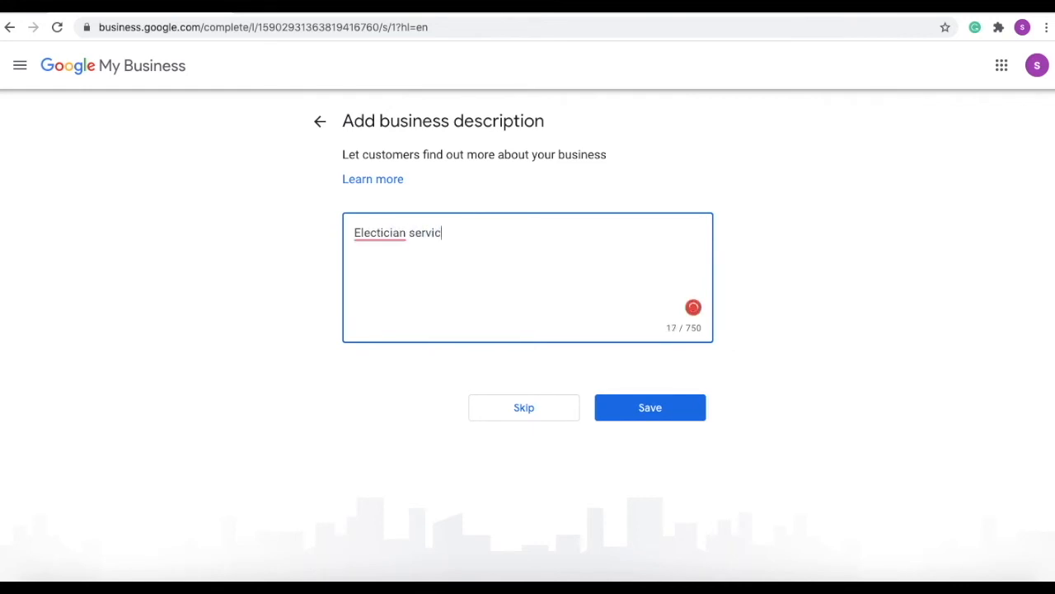
pyautogui.click(496, 232)
pyautogui.write('Green Park and nearby area.')
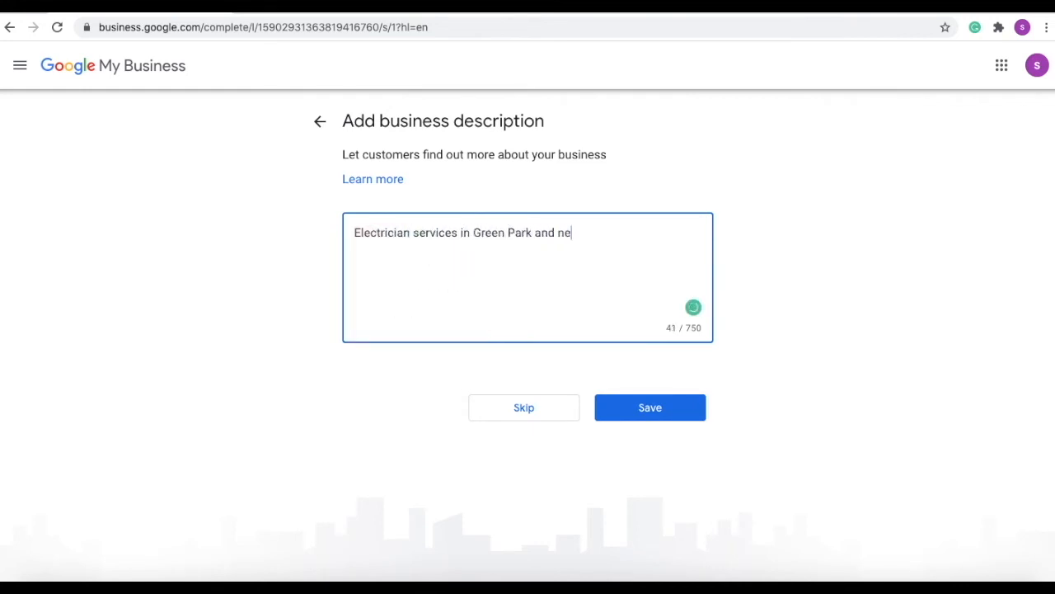
pyautogui.click(629, 253)
pyautogui.click(663, 412)
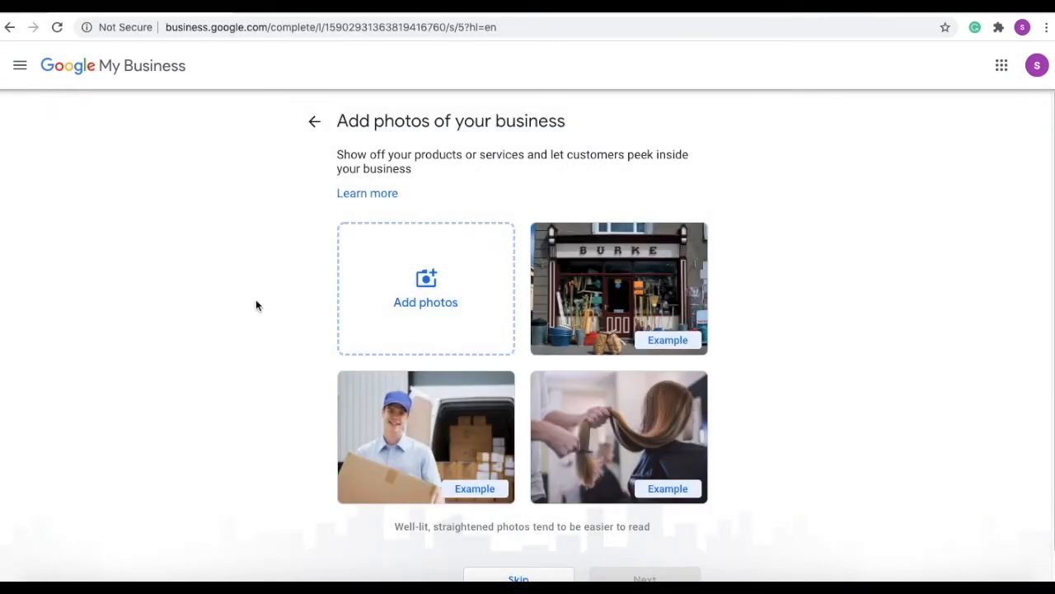
# Skip adding business photos for now
pyautogui.scroll(-1, 256, 305)
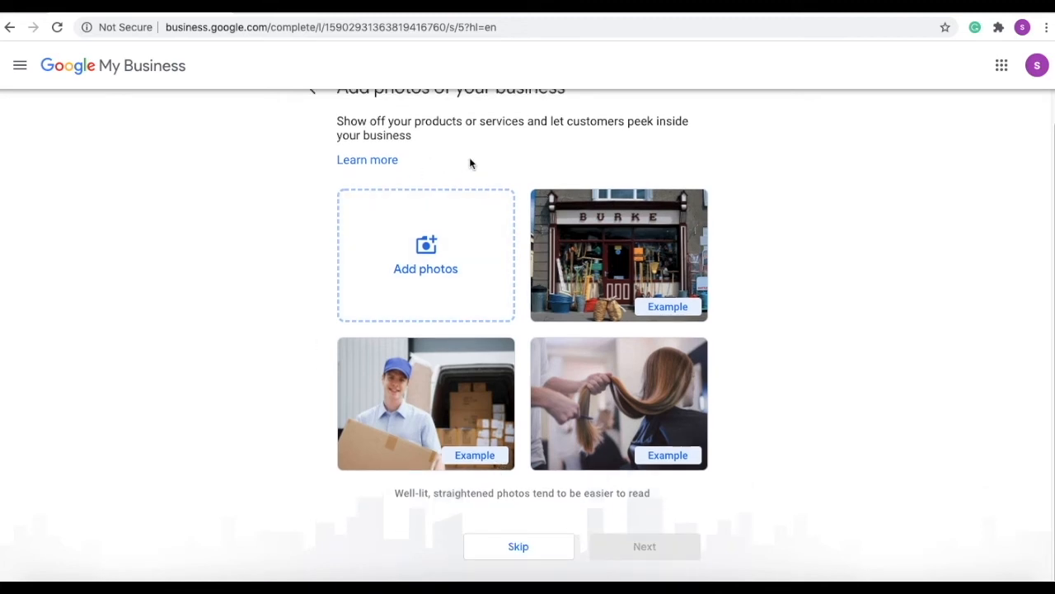
pyautogui.scroll(1, 280, 364)
pyautogui.scroll(-1, 281, 364)
pyautogui.click(516, 551)
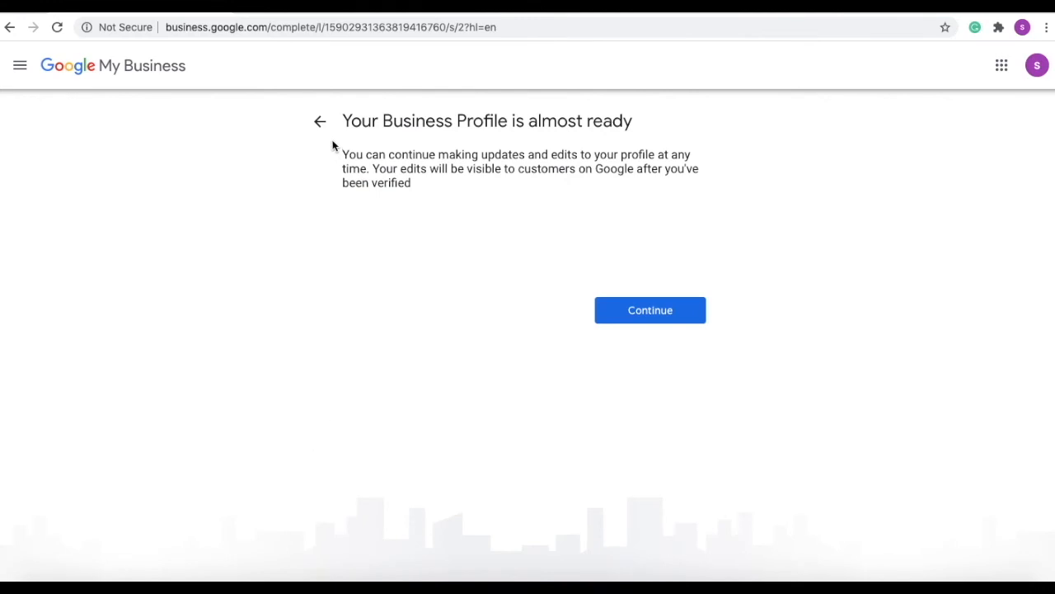
pyautogui.click(653, 312)
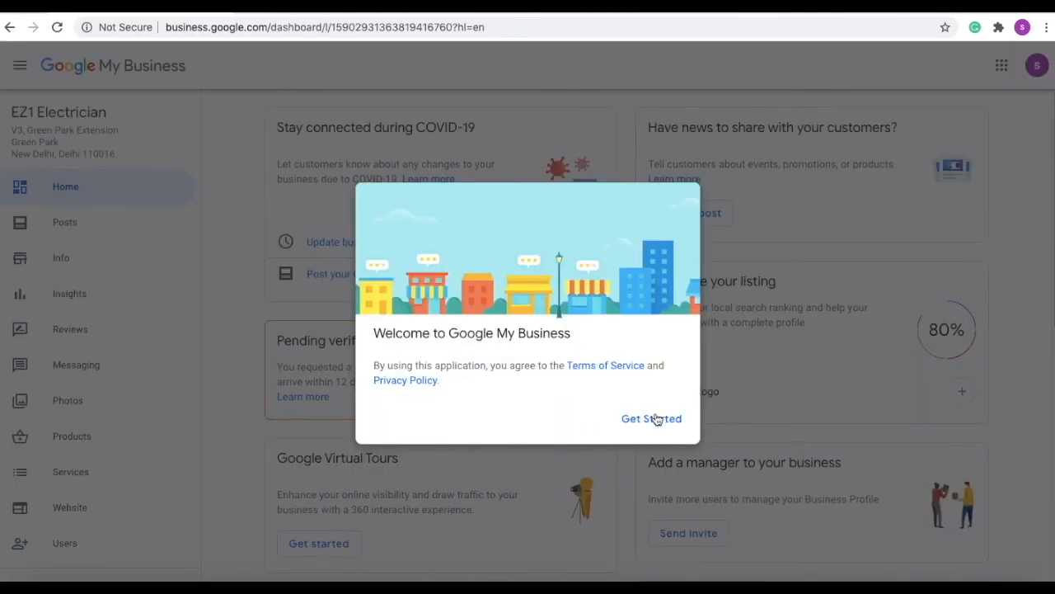
# Browse the listing's photo categories: Interior, Exterior, Team and Identity, then Overview
pyautogui.click(651, 418)
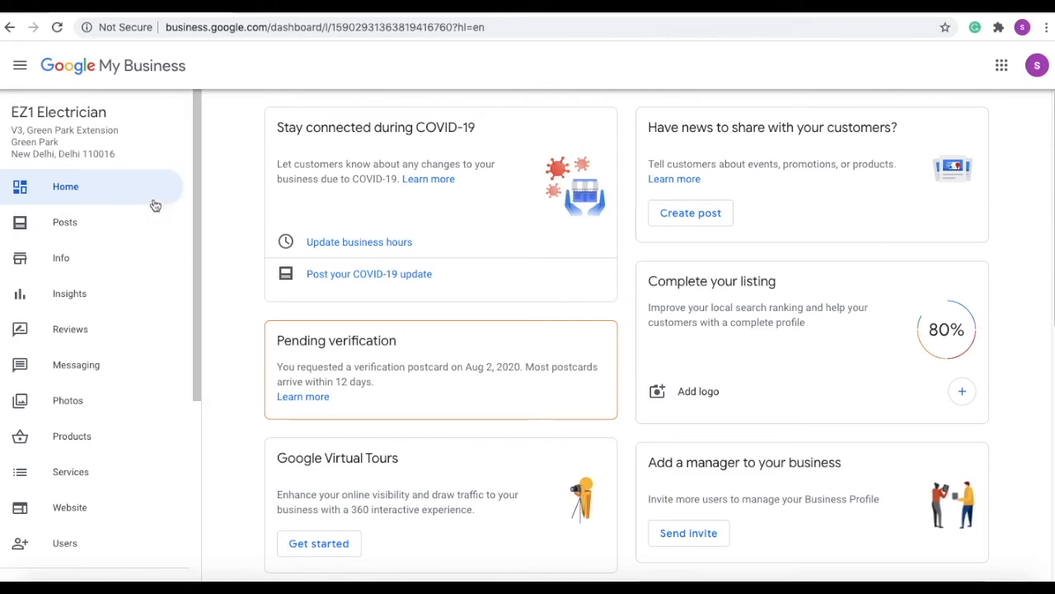
pyautogui.click(86, 406)
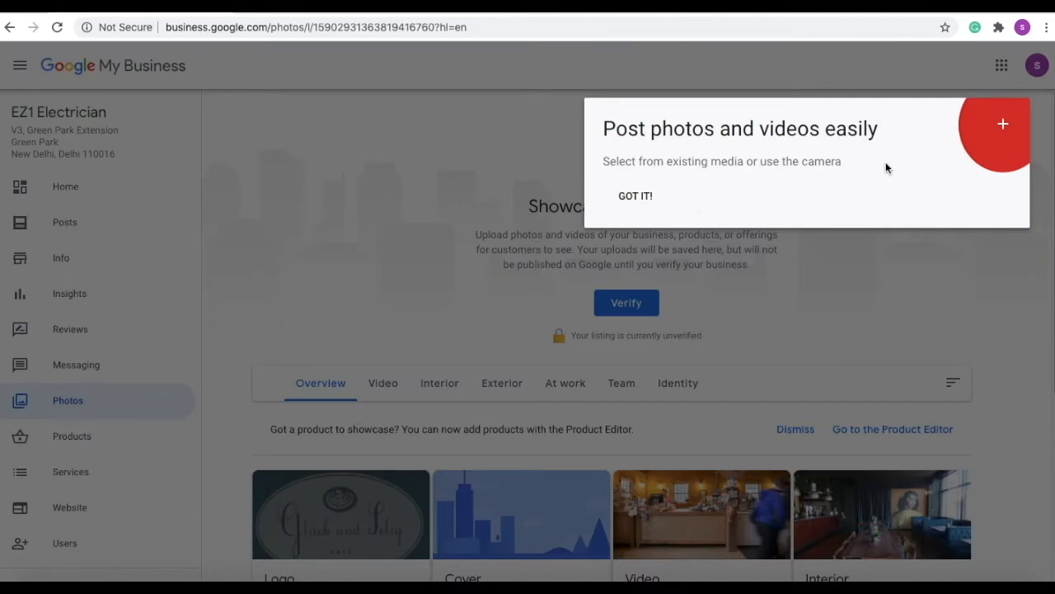
pyautogui.click(635, 198)
pyautogui.scroll(-3, 418, 298)
pyautogui.scroll(-1, 419, 299)
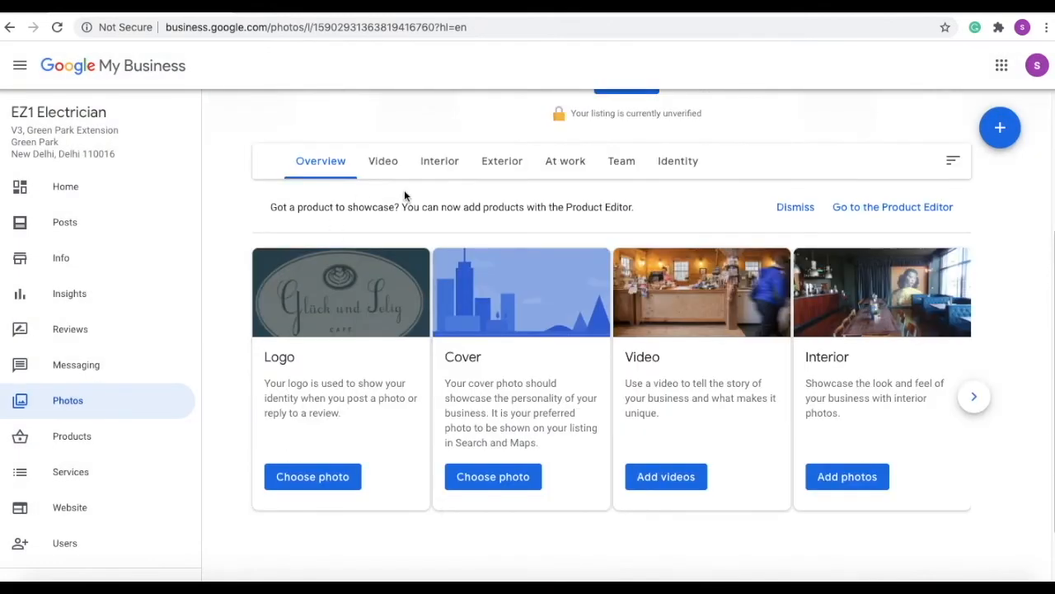
pyautogui.click(435, 169)
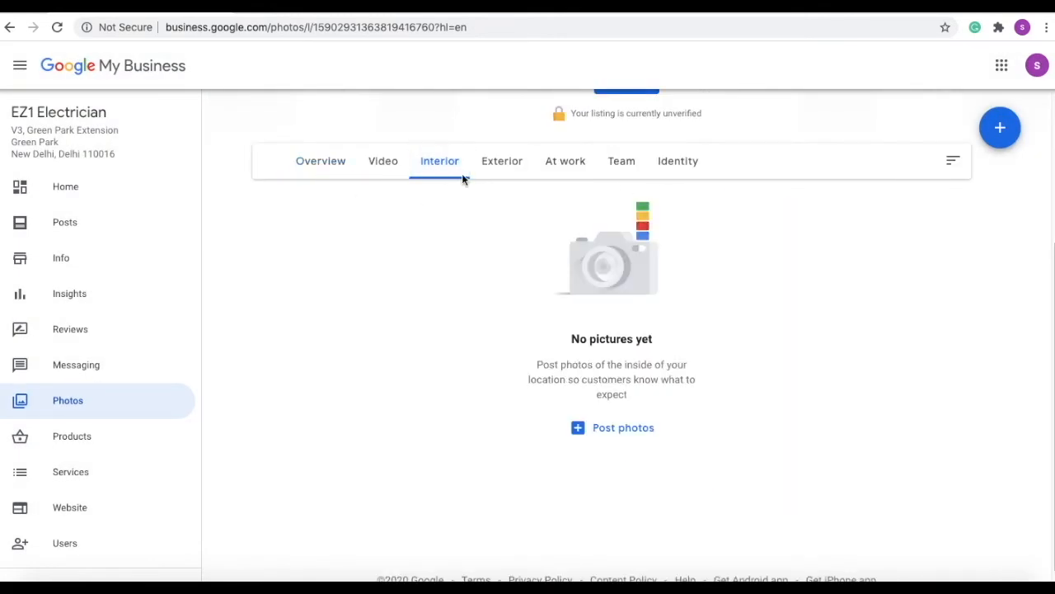
pyautogui.click(502, 167)
pyautogui.click(618, 171)
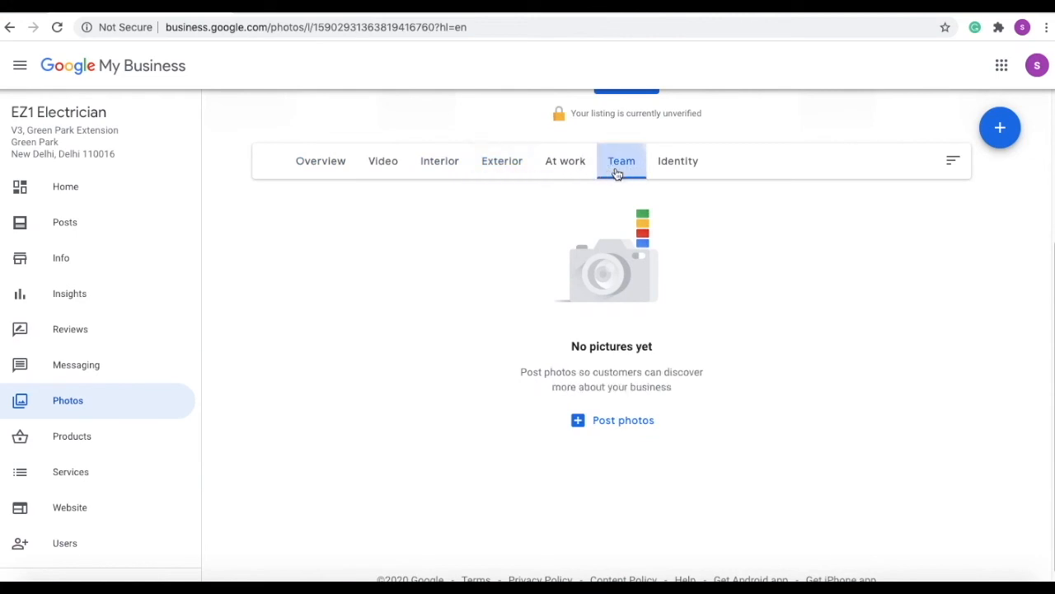
pyautogui.click(676, 165)
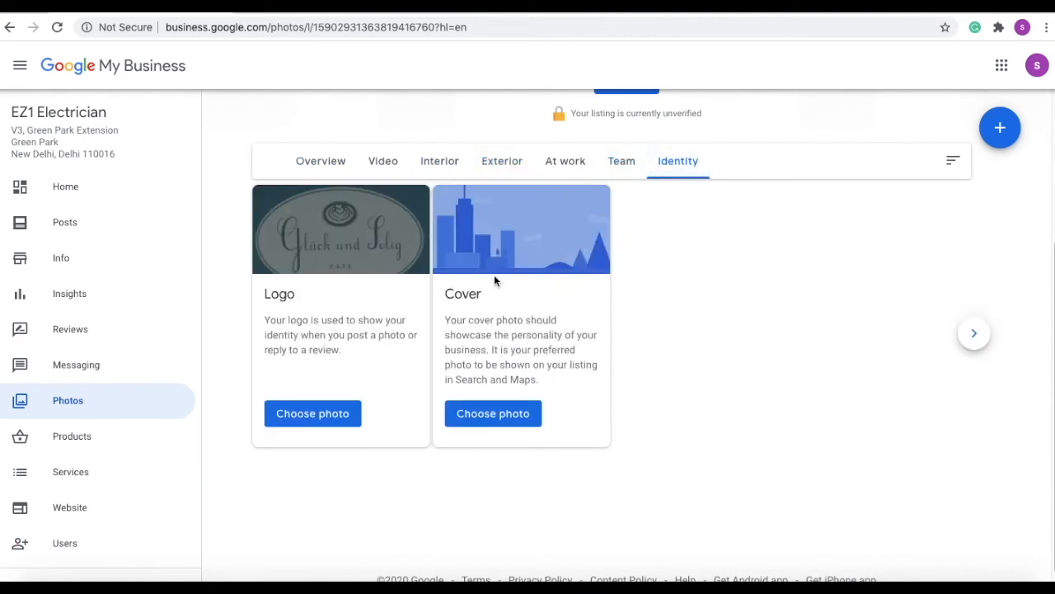
pyautogui.click(323, 161)
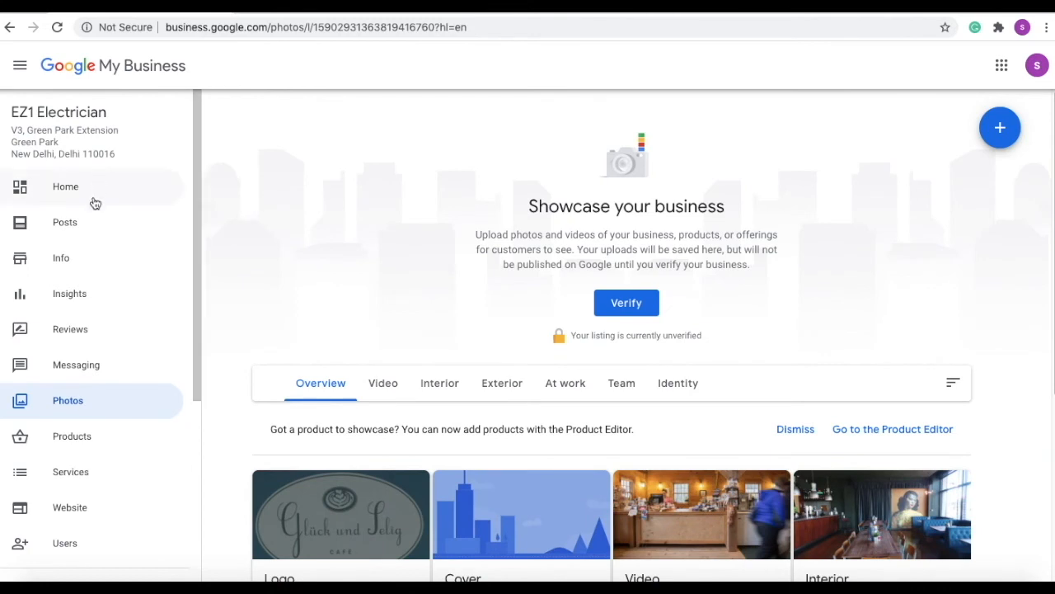
# Review the business info page, then start verifying the listing with Verify now
pyautogui.click(85, 257)
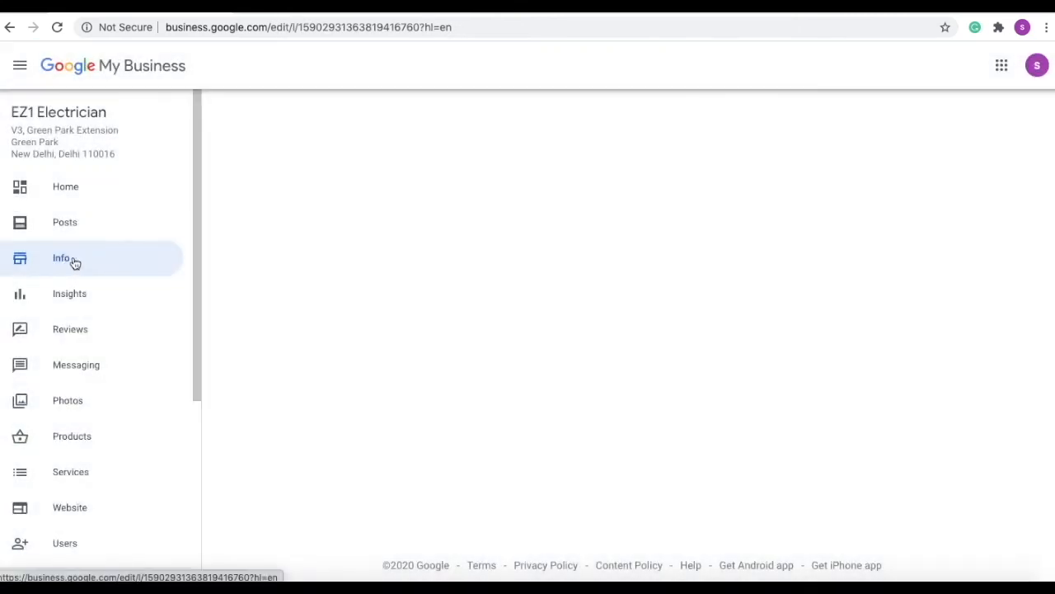
pyautogui.click(74, 262)
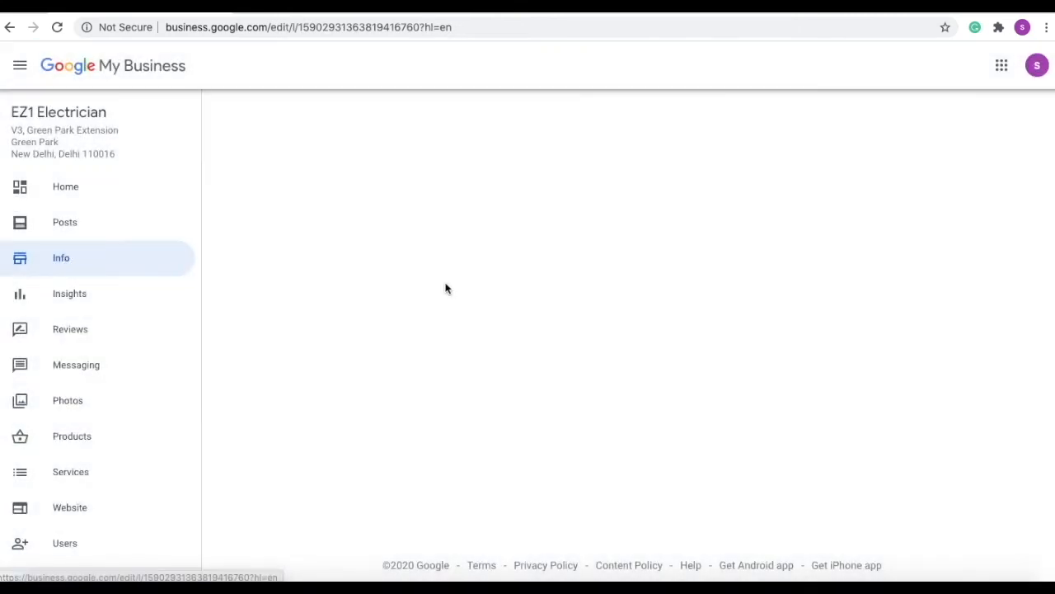
pyautogui.scroll(-5, 365, 312)
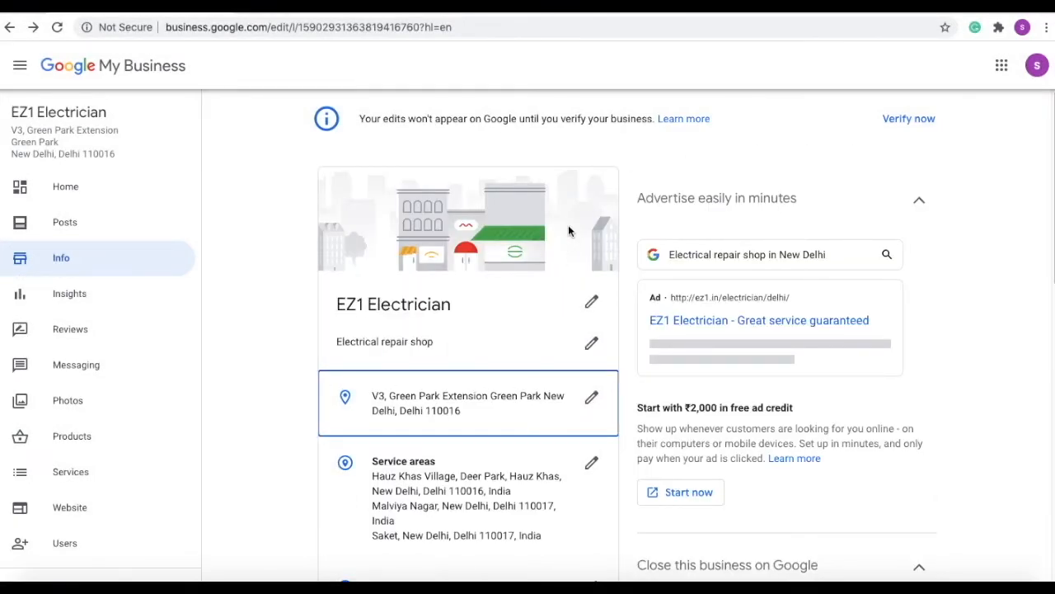
pyautogui.click(911, 124)
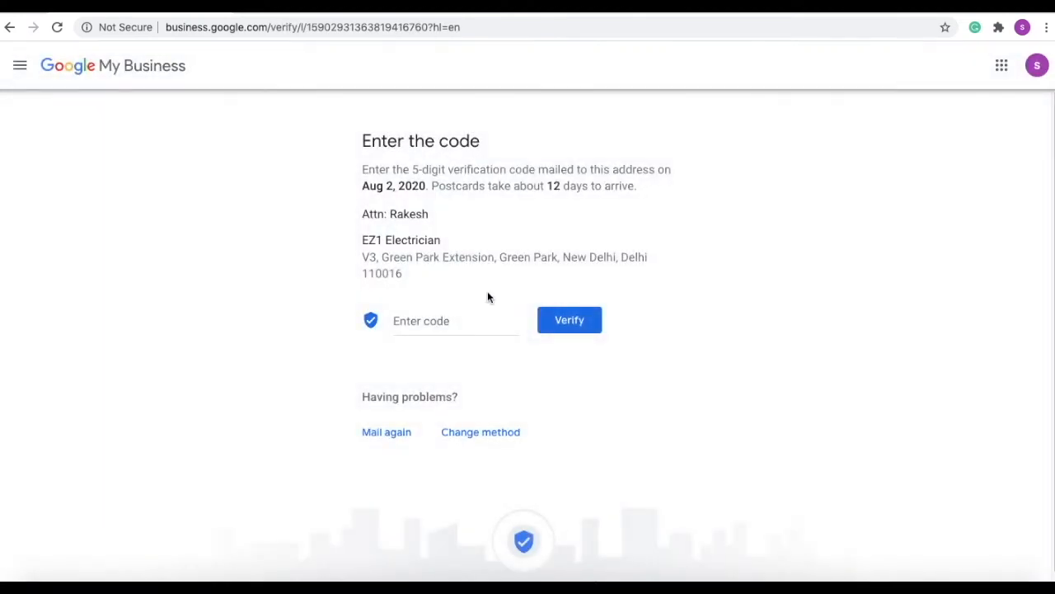
# Leave the postcard code page via the Google My Business logo without entering a code
pyautogui.click(438, 323)
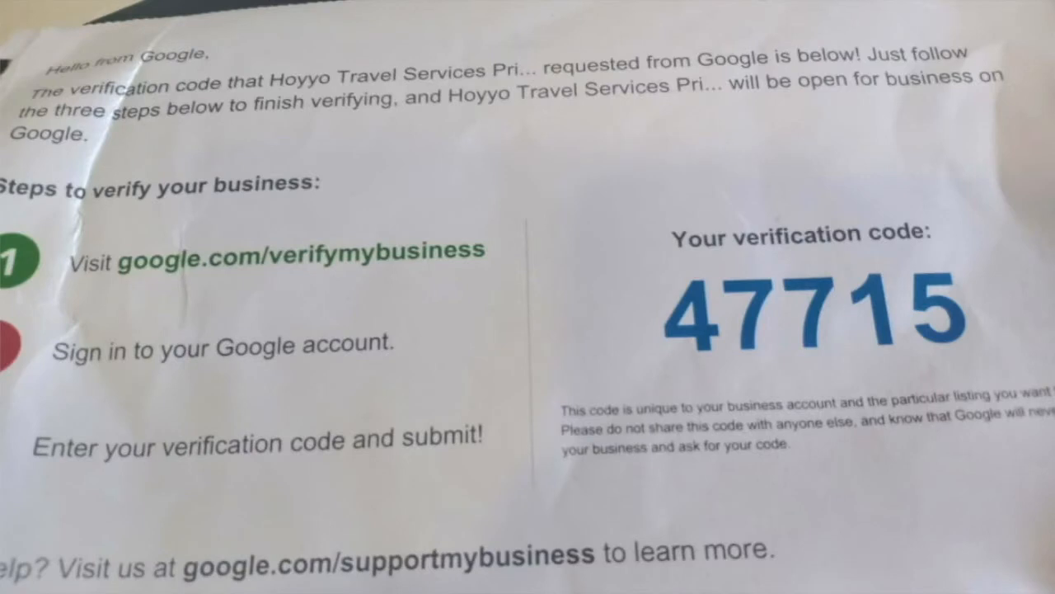
pyautogui.click(87, 66)
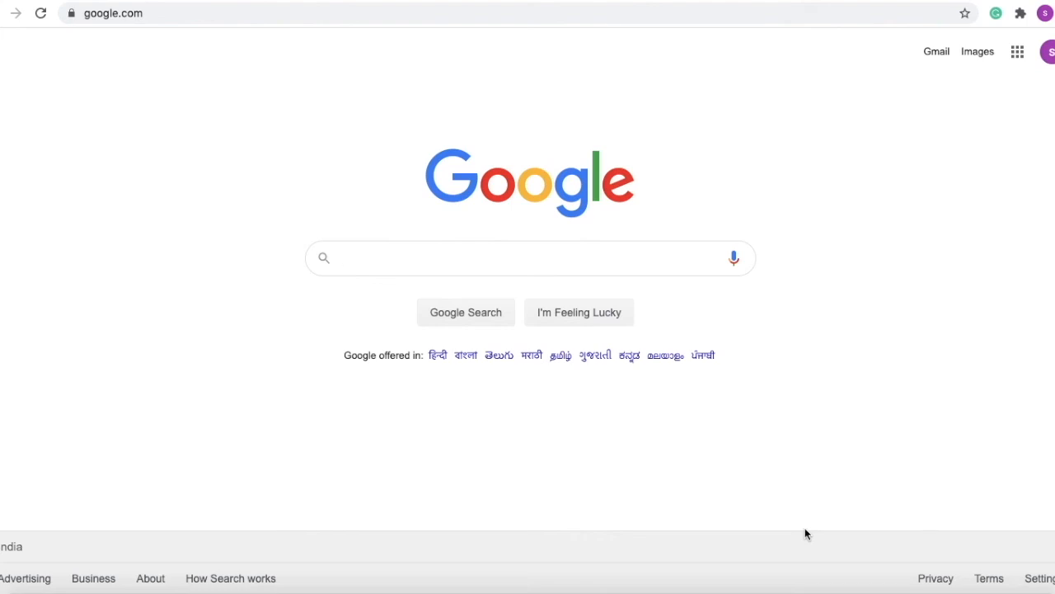
# Search Google for 'sai veterinary clinic ghatkopar west, mumbai' and choose 'Own this business?' on its listing
pyautogui.write('sai veterinary clinic ghatkopar west, mumbai')
pyautogui.press('Return')
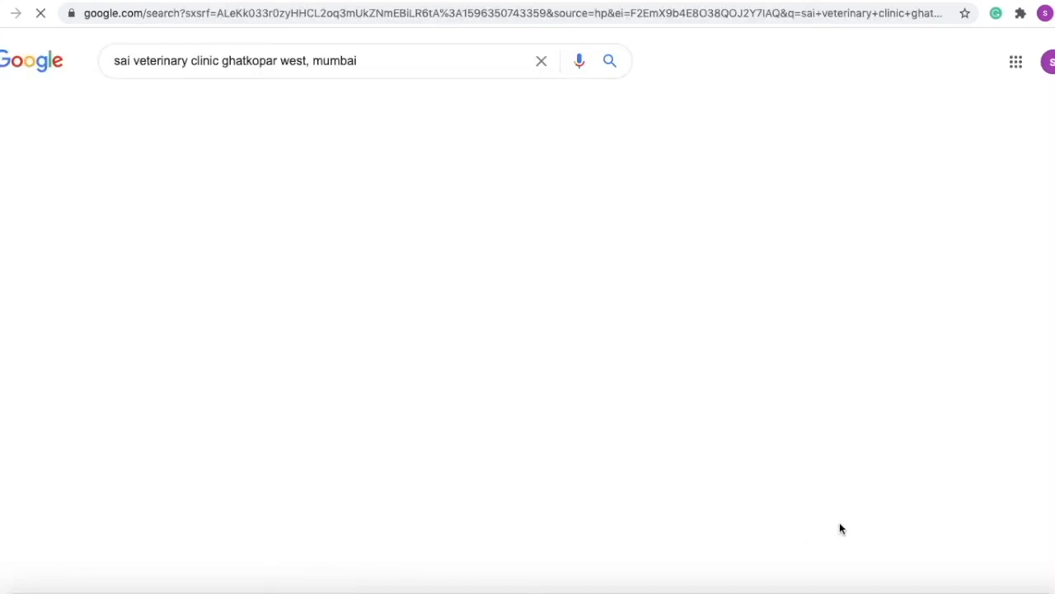
pyautogui.scroll(-2, 810, 406)
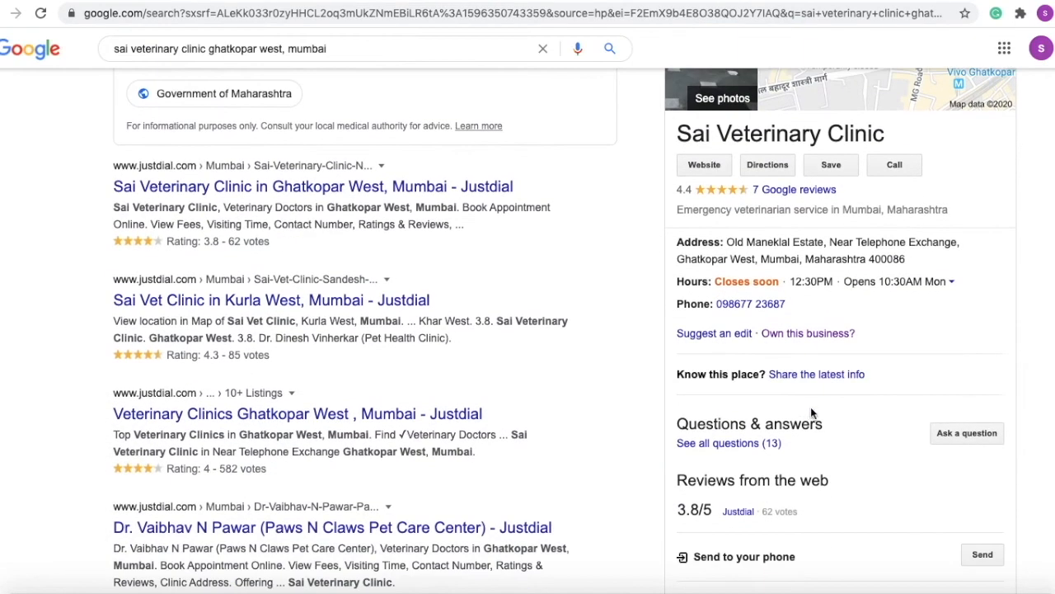
pyautogui.scroll(1, 870, 376)
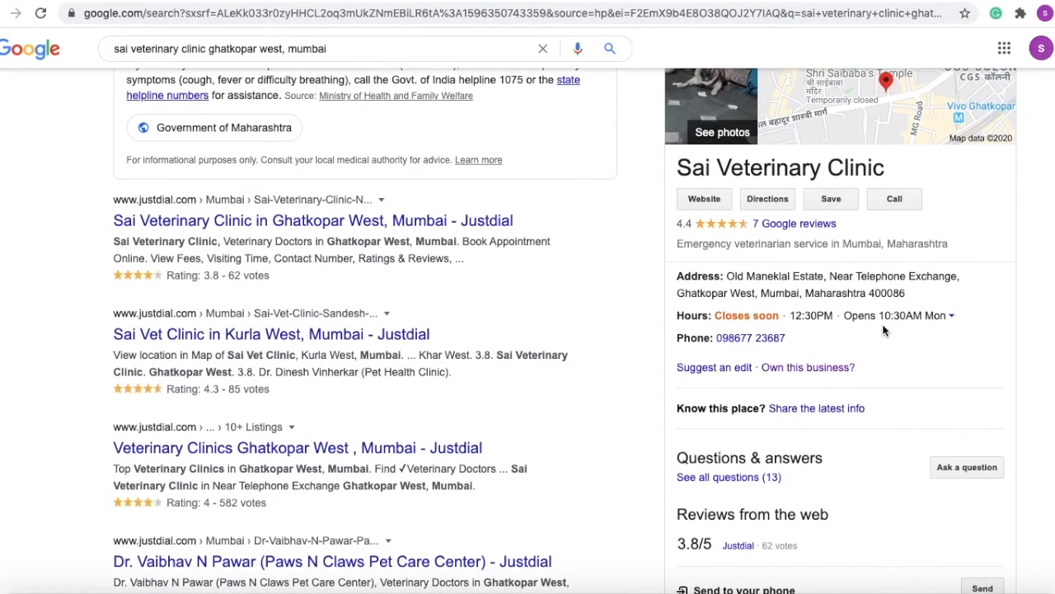
pyautogui.scroll(2, 884, 329)
pyautogui.scroll(-3, 878, 334)
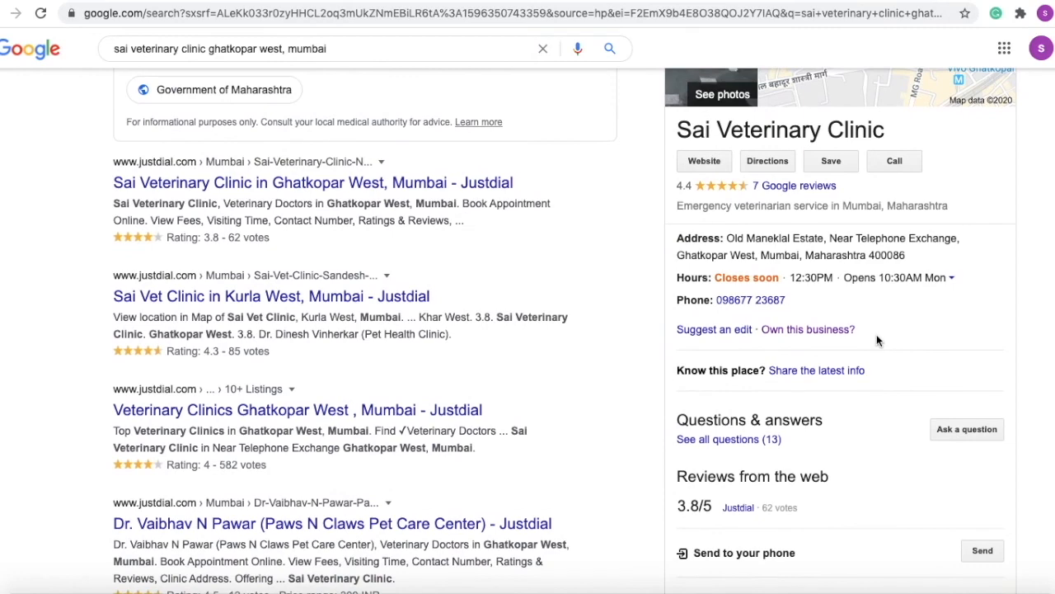
pyautogui.click(824, 331)
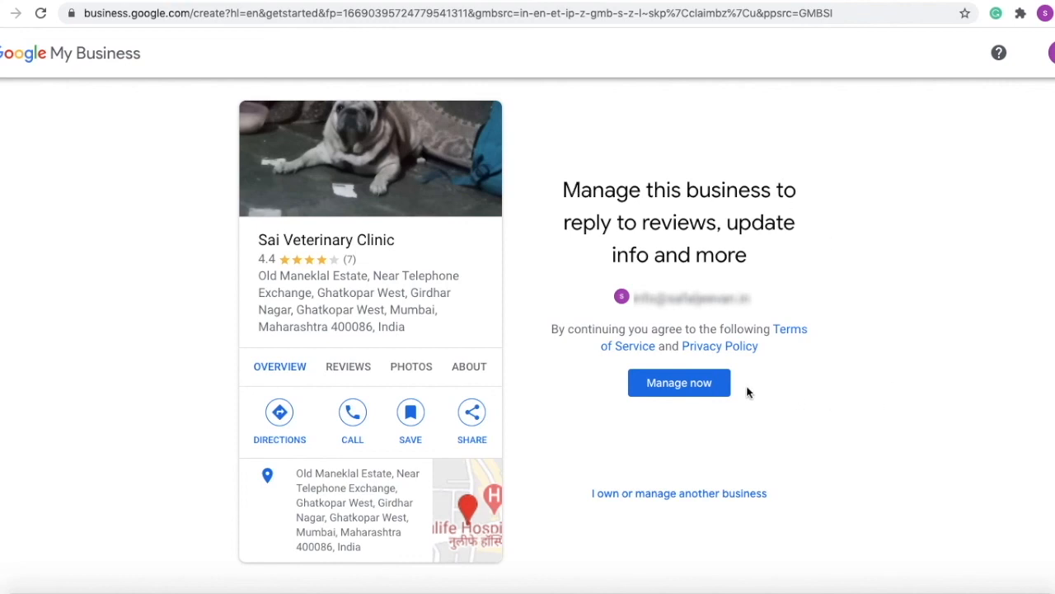
# Manage the Sai Veterinary Clinic listing, request verification by text, and enter the texted code
pyautogui.click(692, 386)
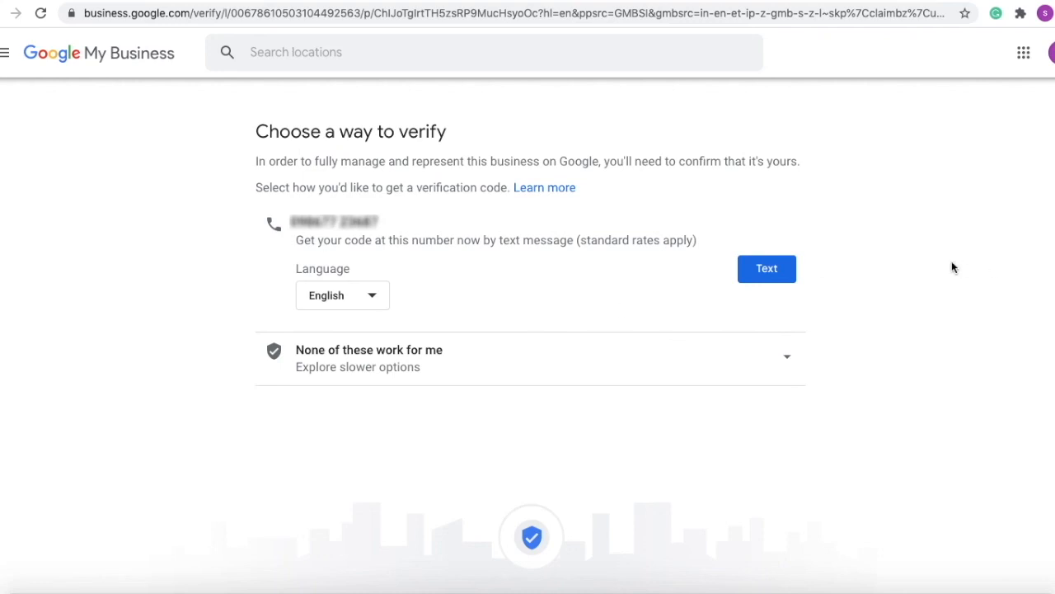
pyautogui.click(774, 272)
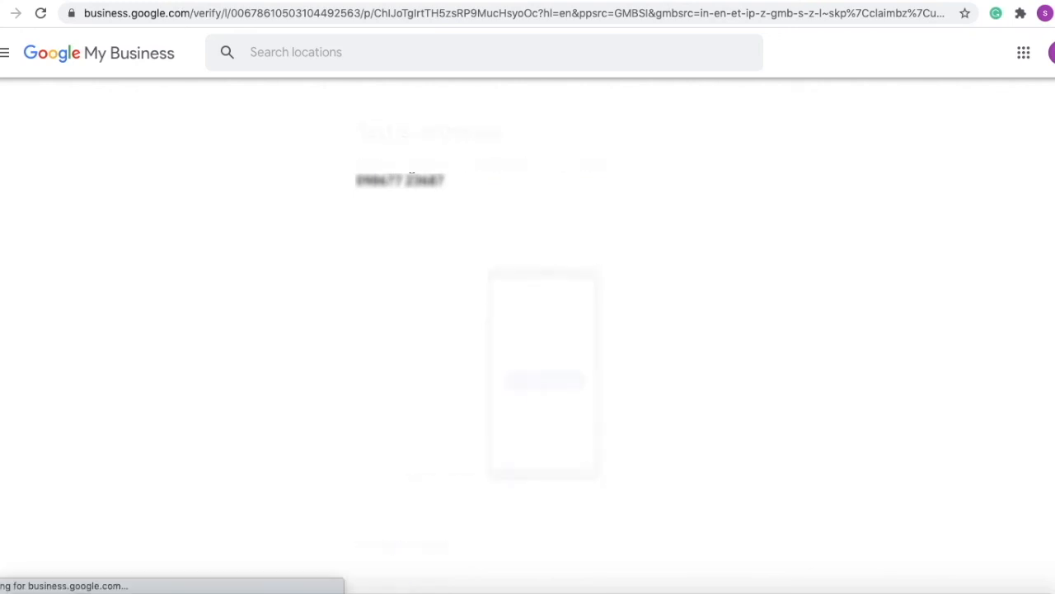
pyautogui.click(438, 227)
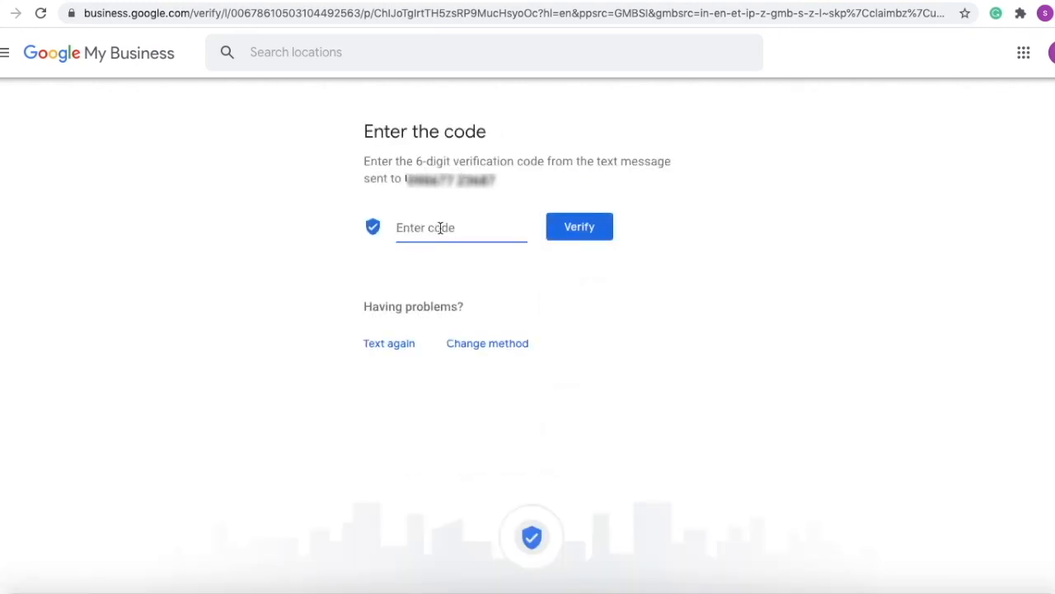
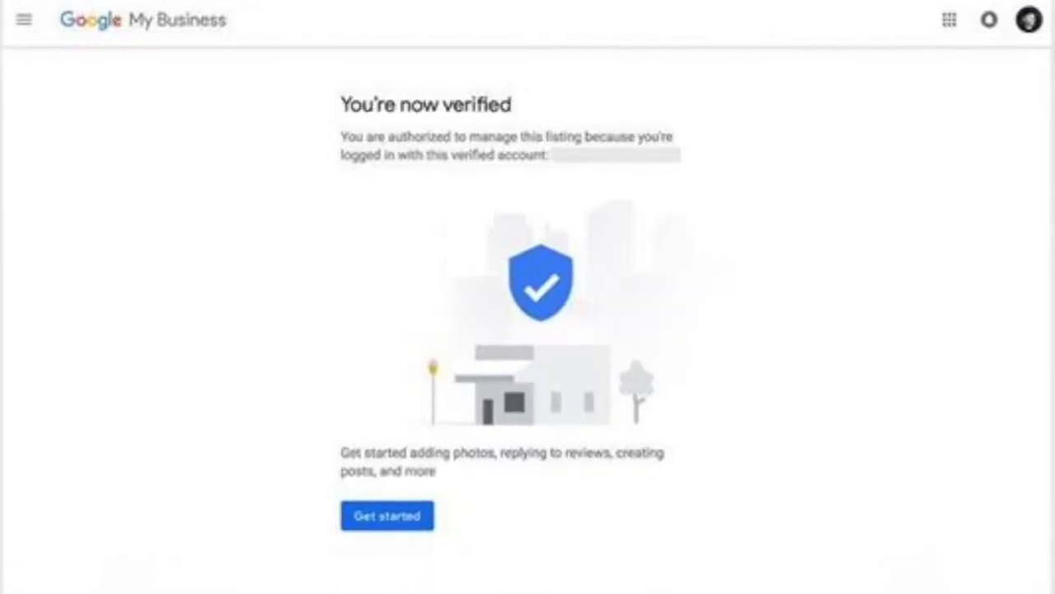